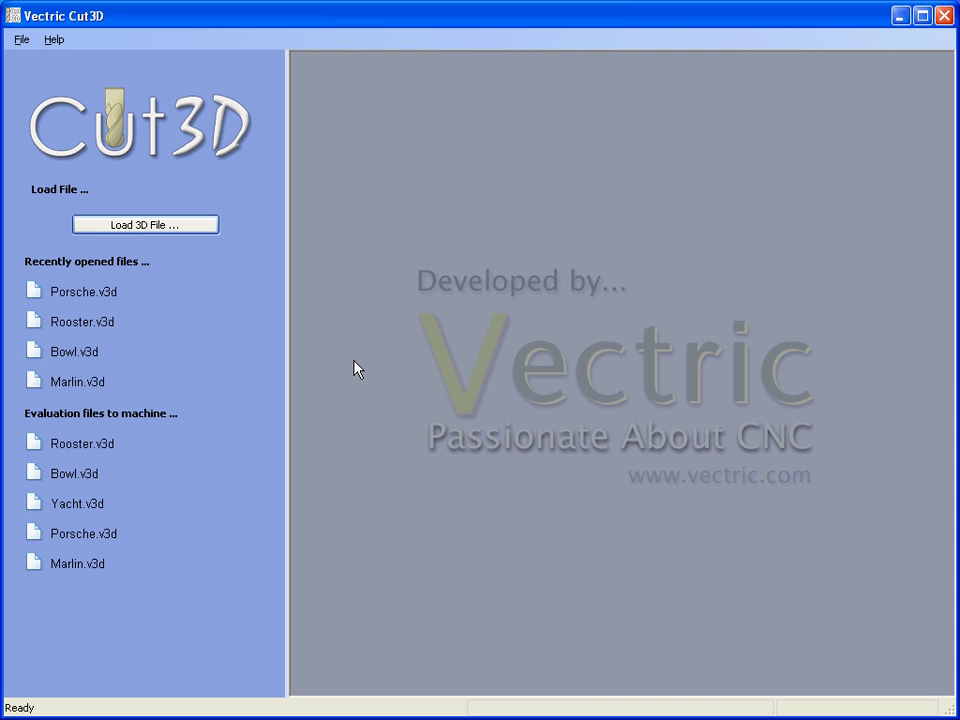
# Open the Porsche.v3d evaluation file.
pyautogui.click(106, 540)
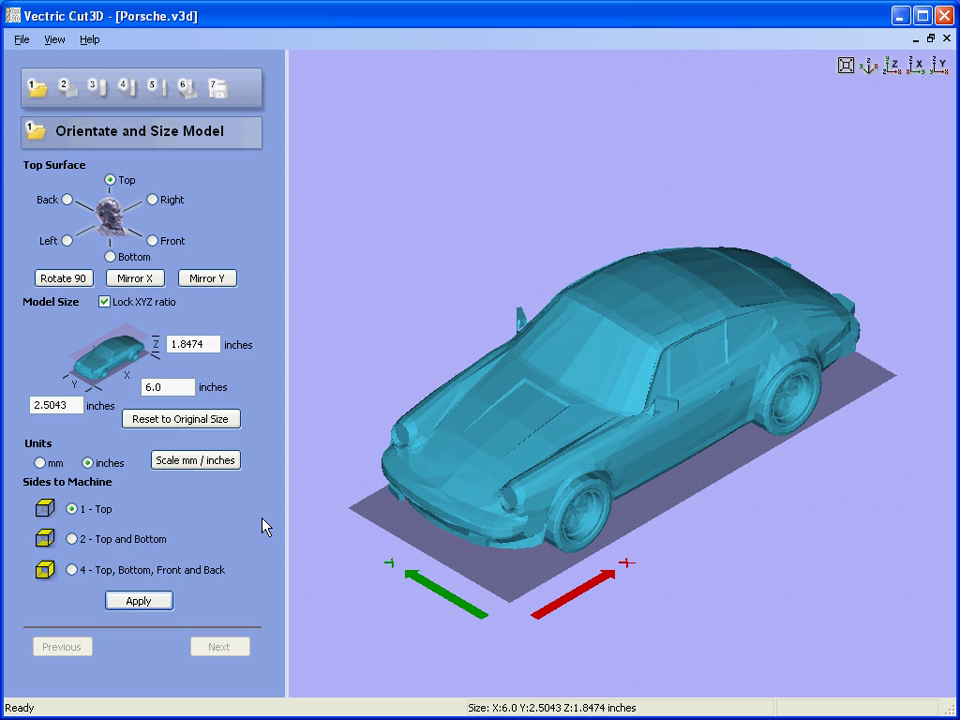
pyautogui.moveTo(629, 416); pyautogui.dragTo(670, 343)
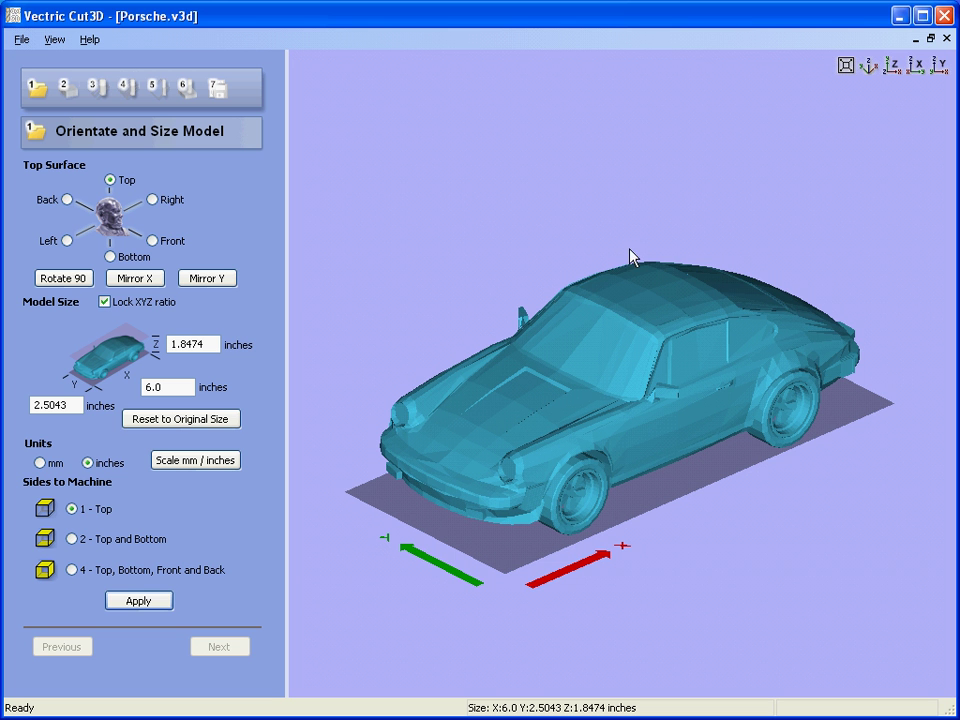
# Set the model to be machined from four sides and scale it to a Z height of 1.9 inches with proportions locked.
pyautogui.click(71, 570)
pyautogui.click(167, 387)
pyautogui.click(213, 344)
pyautogui.press('BackSpace')
pyautogui.press('BackSpace')
pyautogui.press('BackSpace')
pyautogui.press('BackSpace')
pyautogui.write('9')
pyautogui.click(138, 600)
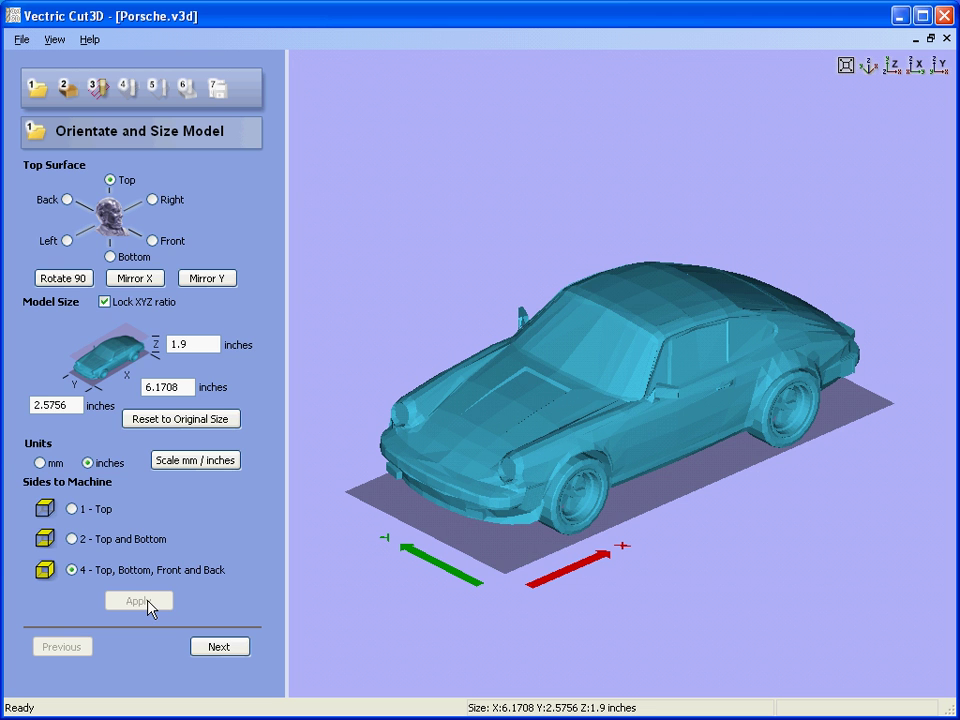
# Set the material block to 8 inches long, 3 inches wide and 2 inches thick.
pyautogui.click(219, 647)
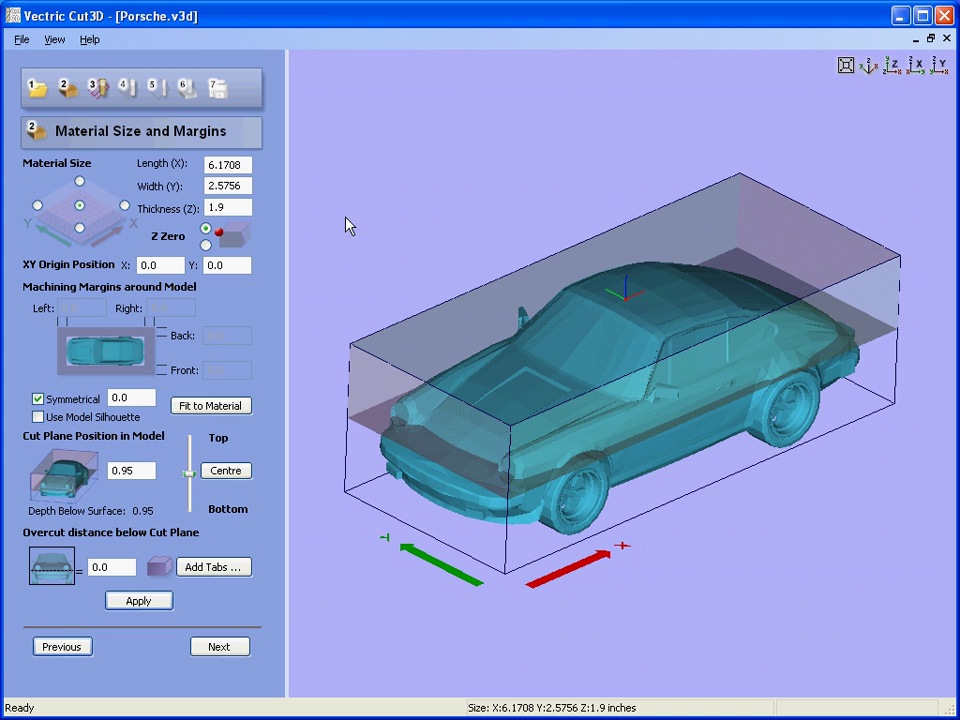
pyautogui.click(249, 163)
pyautogui.doubleClick(245, 163)
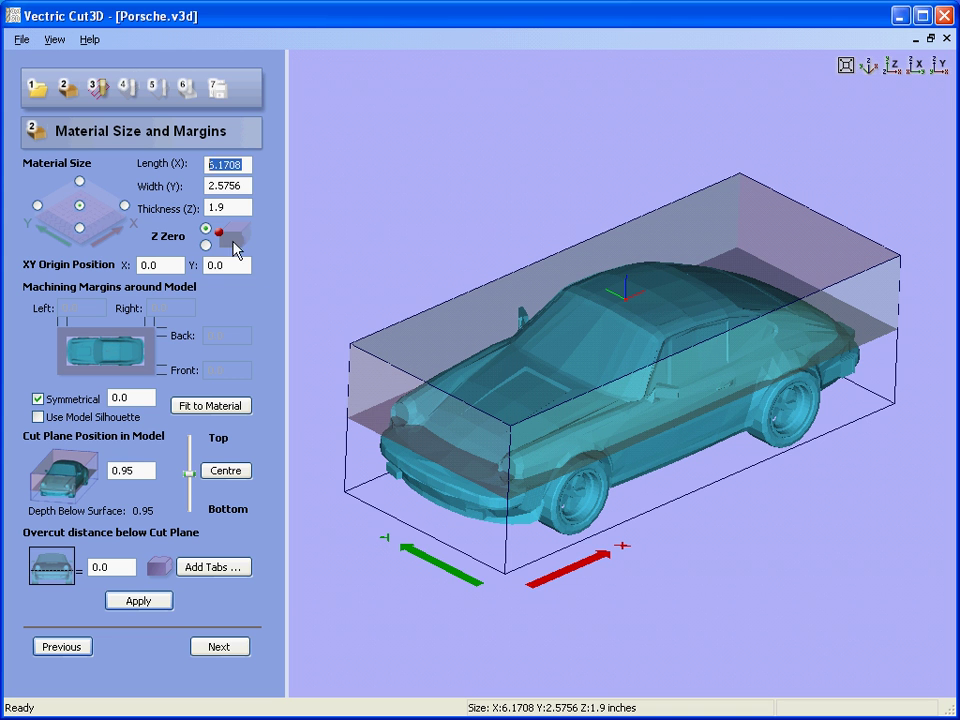
pyautogui.write('8')
pyautogui.doubleClick(245, 185)
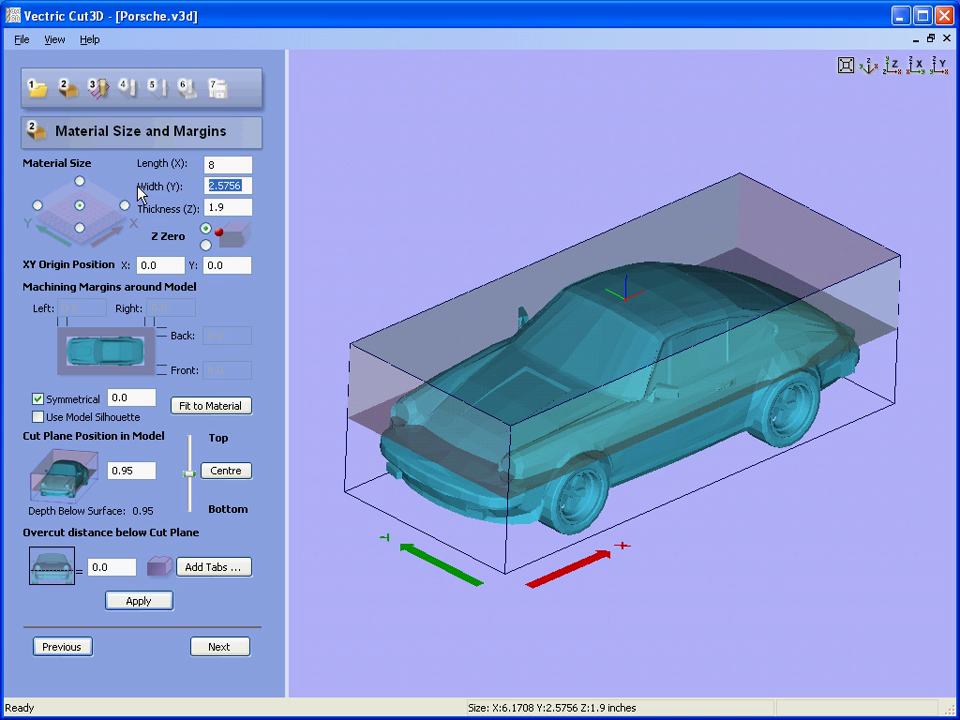
pyautogui.write('3')
pyautogui.doubleClick(210, 208)
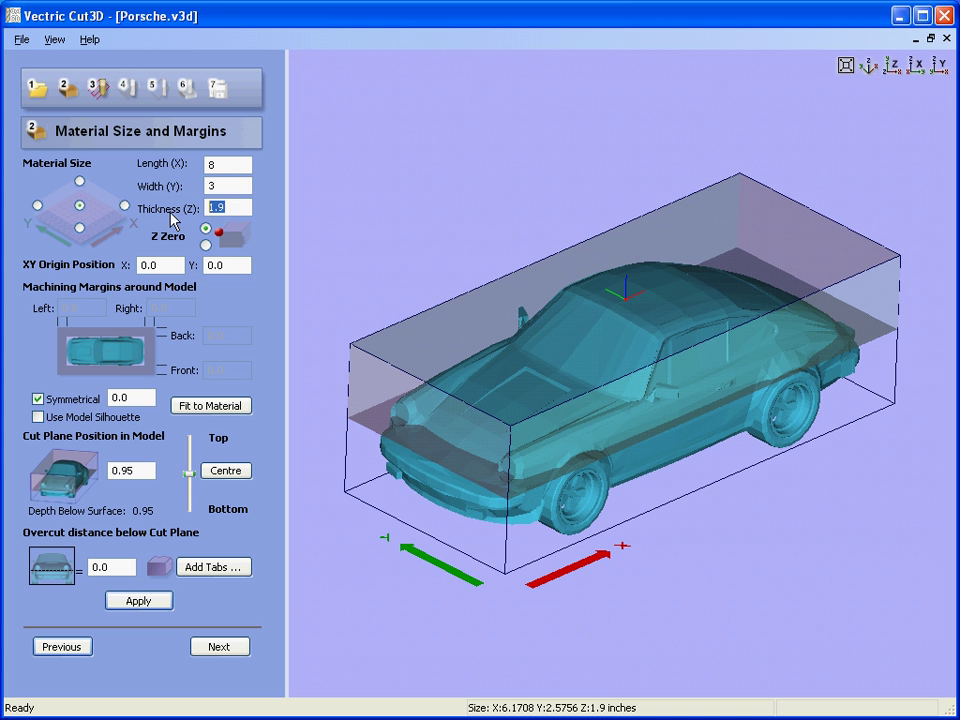
pyautogui.write('2')
pyautogui.click(152, 603)
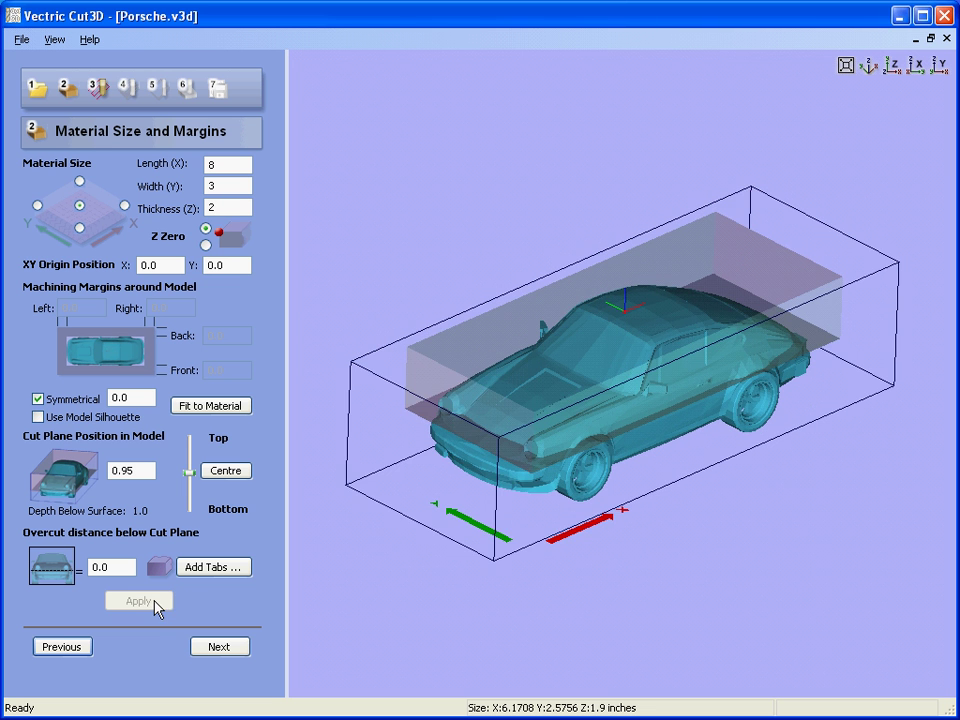
# Apply a symmetrical machining margin of 0.2 inches around the car model.
pyautogui.moveTo(700, 440); pyautogui.dragTo(735, 489)
pyautogui.moveTo(821, 317); pyautogui.dragTo(826, 341)
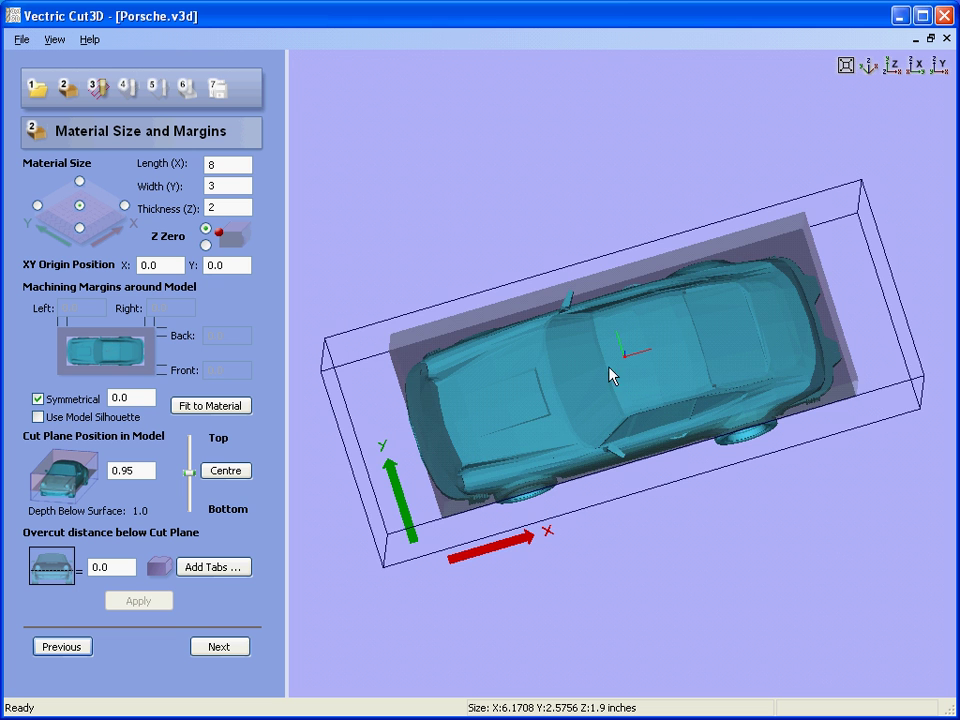
pyautogui.moveTo(613, 377); pyautogui.dragTo(611, 454)
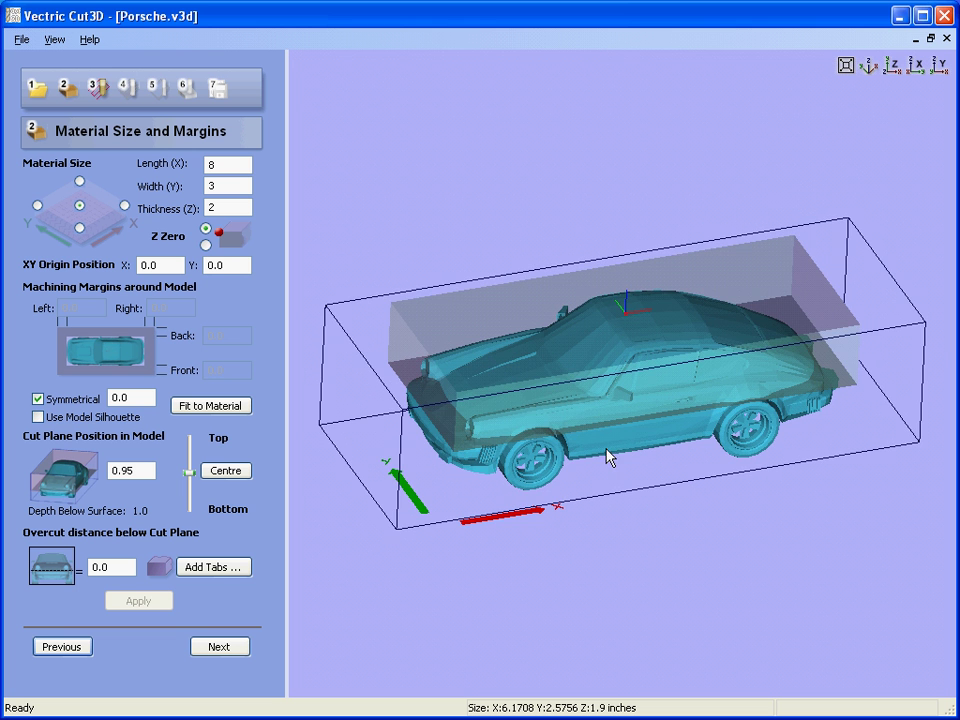
pyautogui.moveTo(620, 347); pyautogui.dragTo(645, 444)
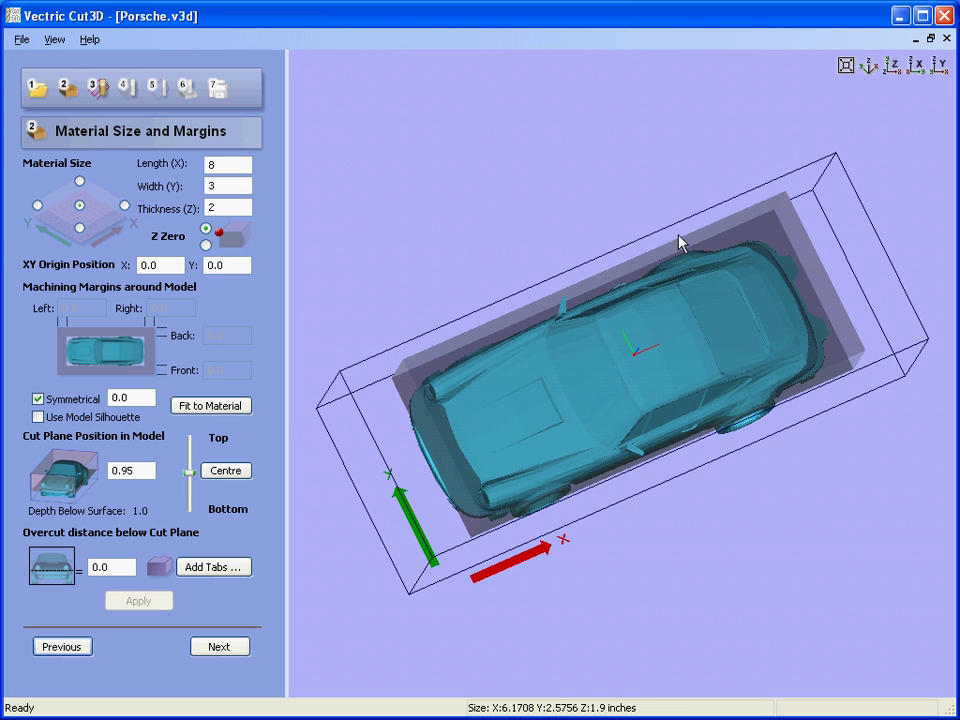
pyautogui.moveTo(681, 242); pyautogui.dragTo(708, 338)
pyautogui.moveTo(750, 266); pyautogui.dragTo(548, 388)
pyautogui.click(893, 68)
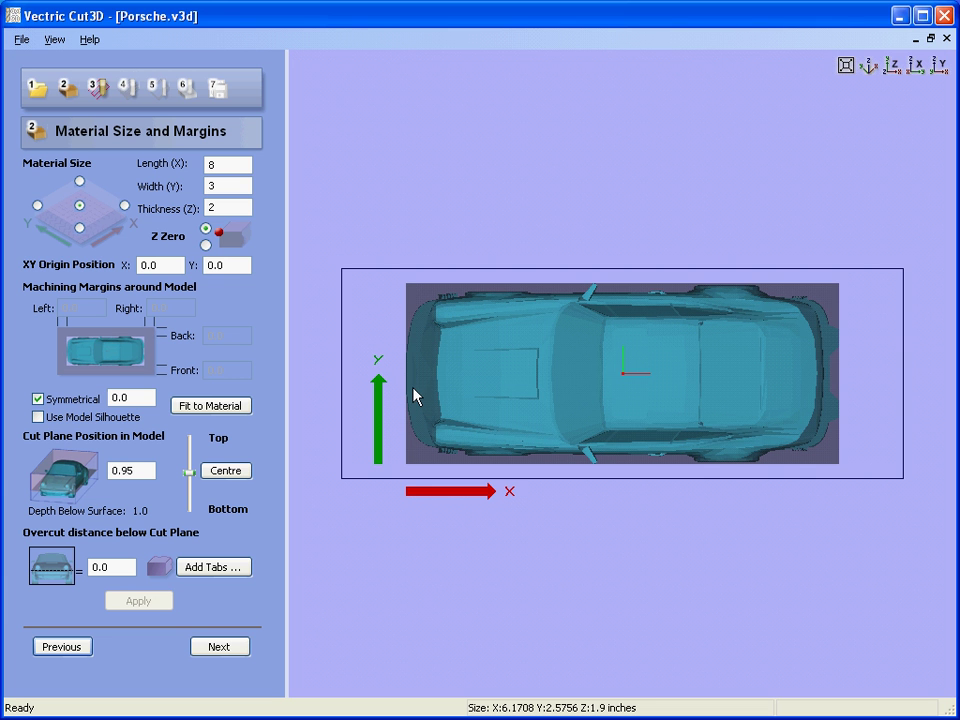
pyautogui.click(146, 400)
pyautogui.press('BackSpace')
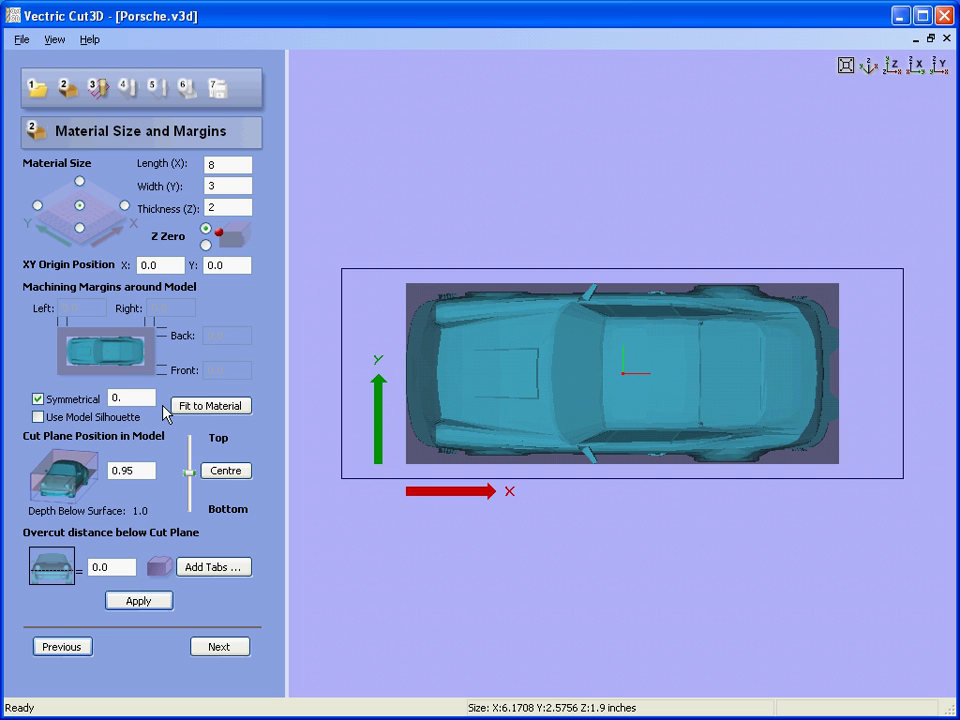
pyautogui.write('2')
pyautogui.click(153, 601)
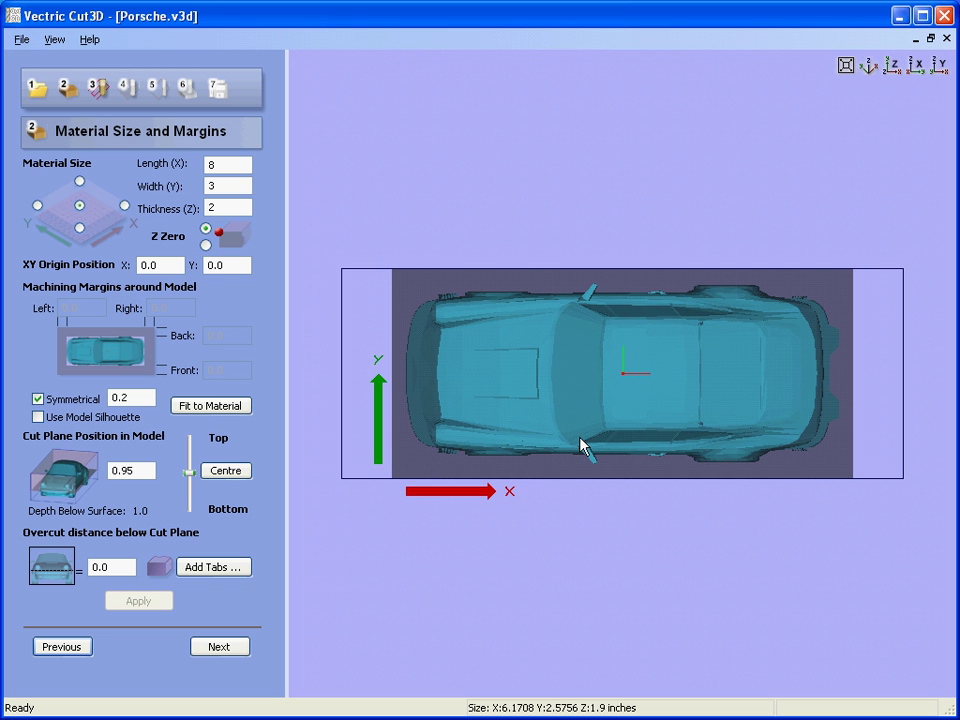
# Lower the cut plane position in the model to 1.17 inches and apply it.
pyautogui.moveTo(666, 431); pyautogui.dragTo(686, 172)
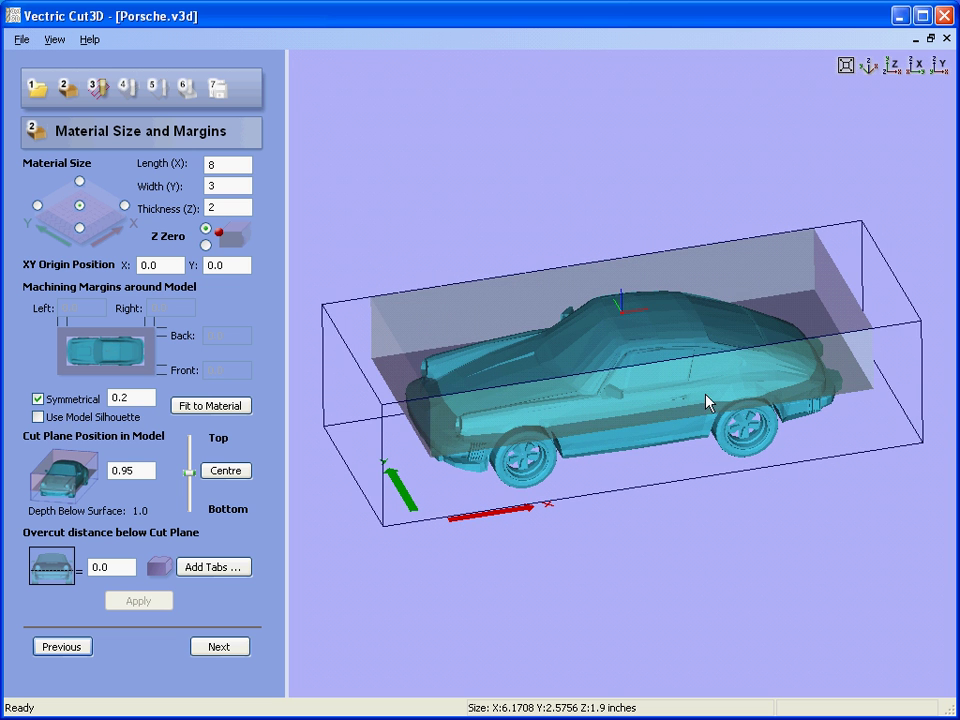
pyautogui.moveTo(706, 400); pyautogui.dragTo(680, 436)
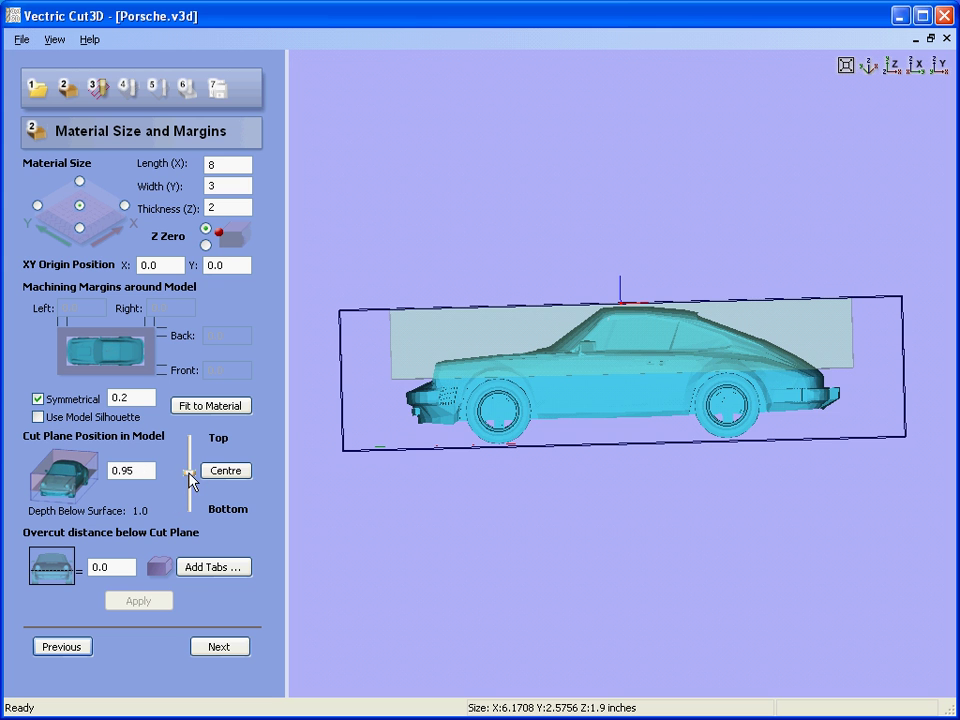
pyautogui.moveTo(190, 475)
pyautogui.mouseDown()
pyautogui.moveTo(191, 497)
pyautogui.moveTo(192, 487)
pyautogui.mouseUp()
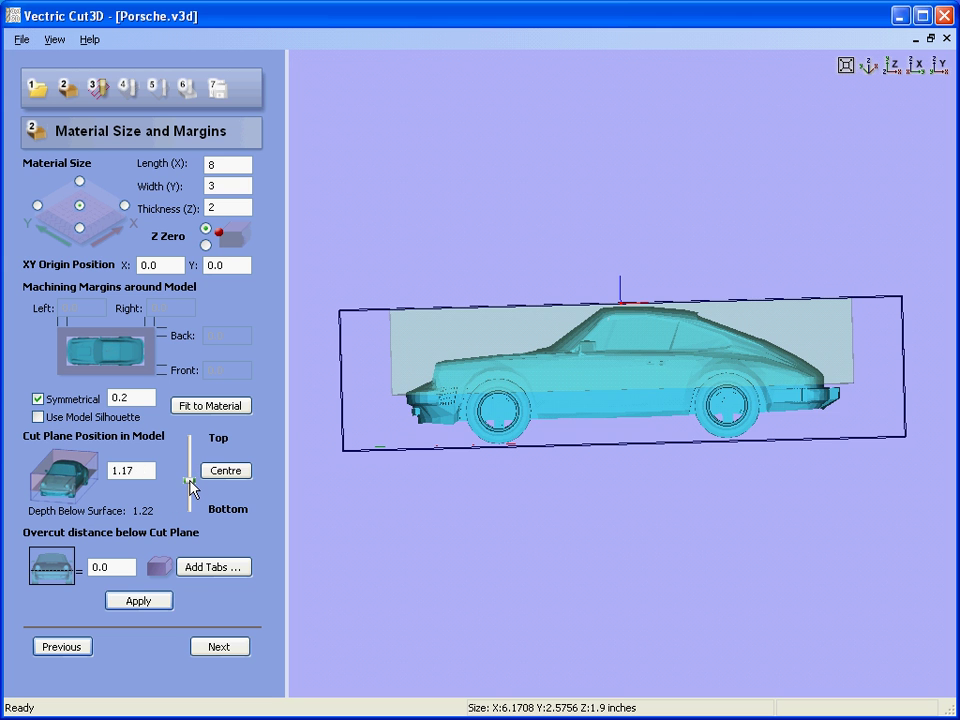
pyautogui.moveTo(574, 366); pyautogui.dragTo(608, 432)
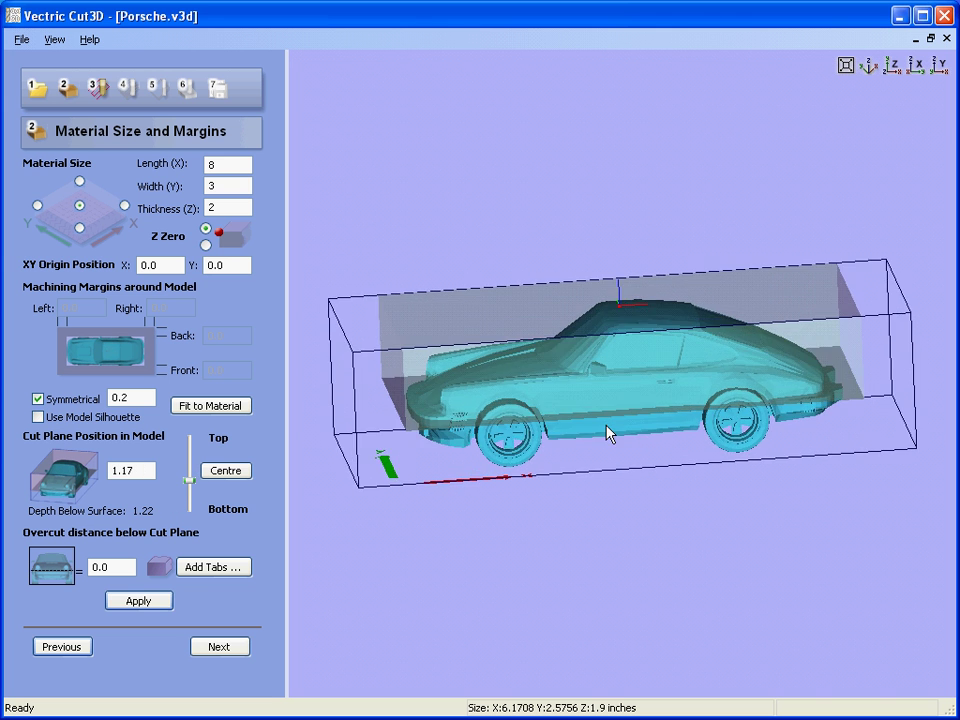
pyautogui.click(140, 601)
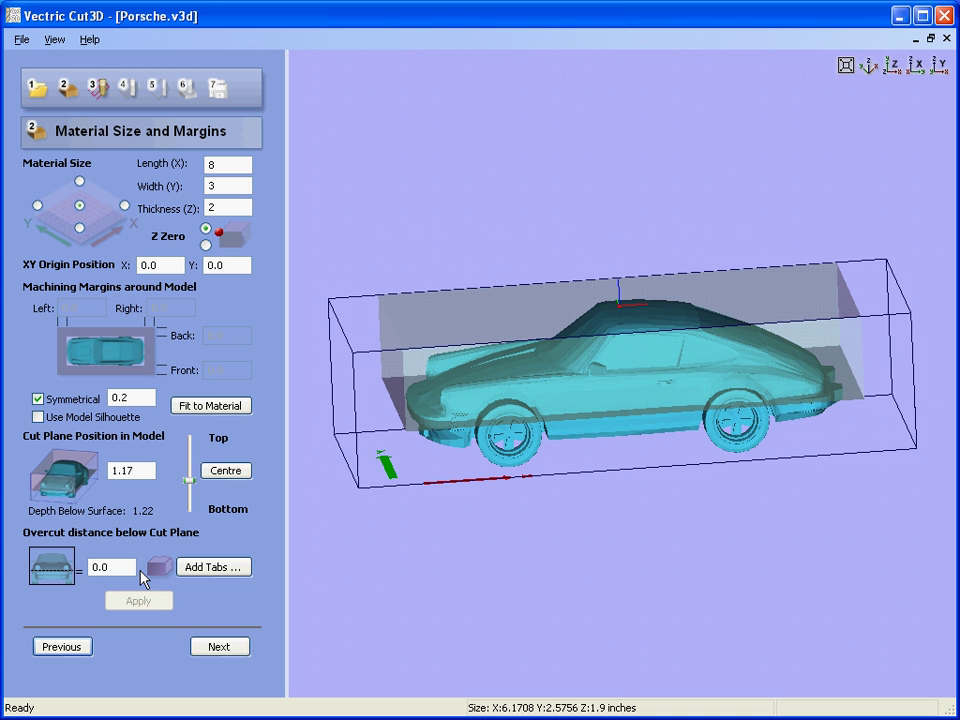
# Apply an overcut distance of 0.15 inches below the cut plane.
pyautogui.press('BackSpace')
pyautogui.write('15')
pyautogui.click(150, 601)
pyautogui.moveTo(521, 388); pyautogui.dragTo(646, 336)
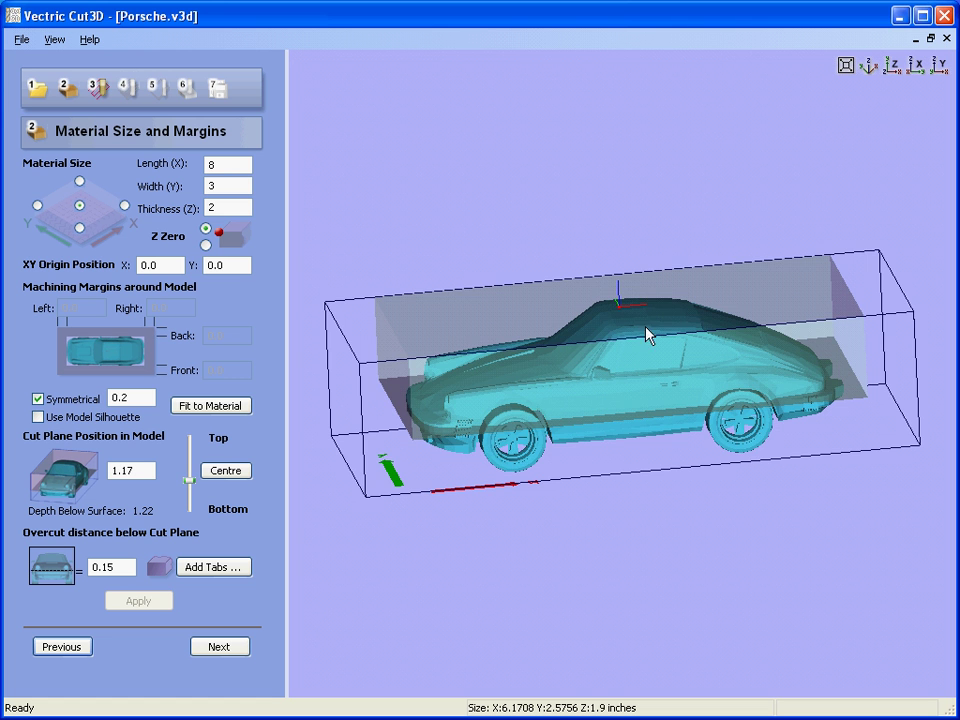
# Add a support tab 0.5 inches wide and 0.2 inches high at the centre of the car's front bumper.
pyautogui.click(898, 73)
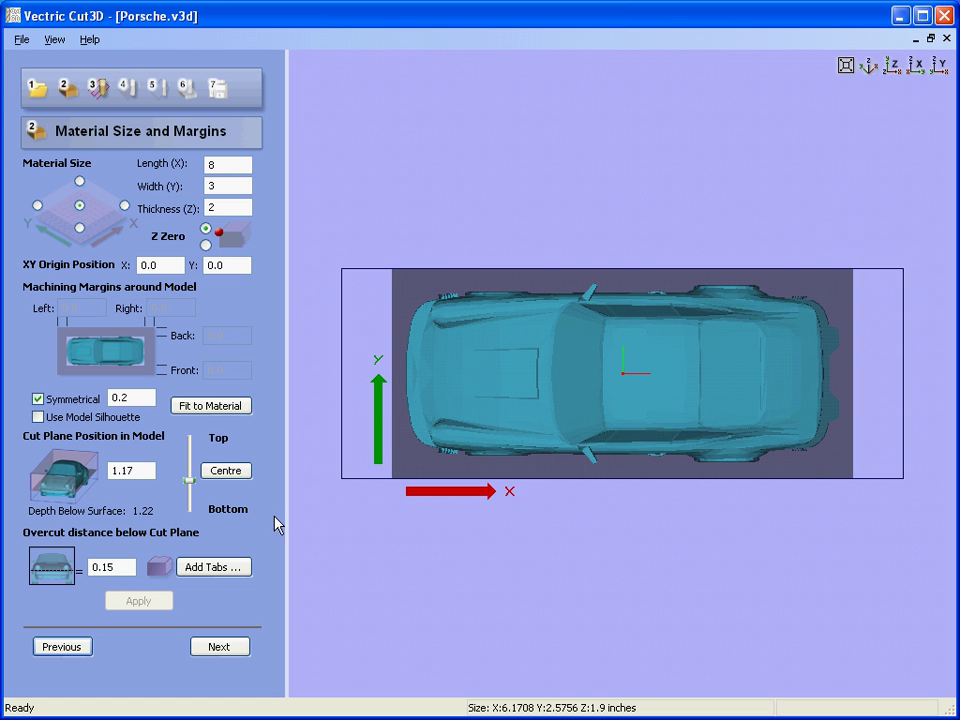
pyautogui.click(238, 567)
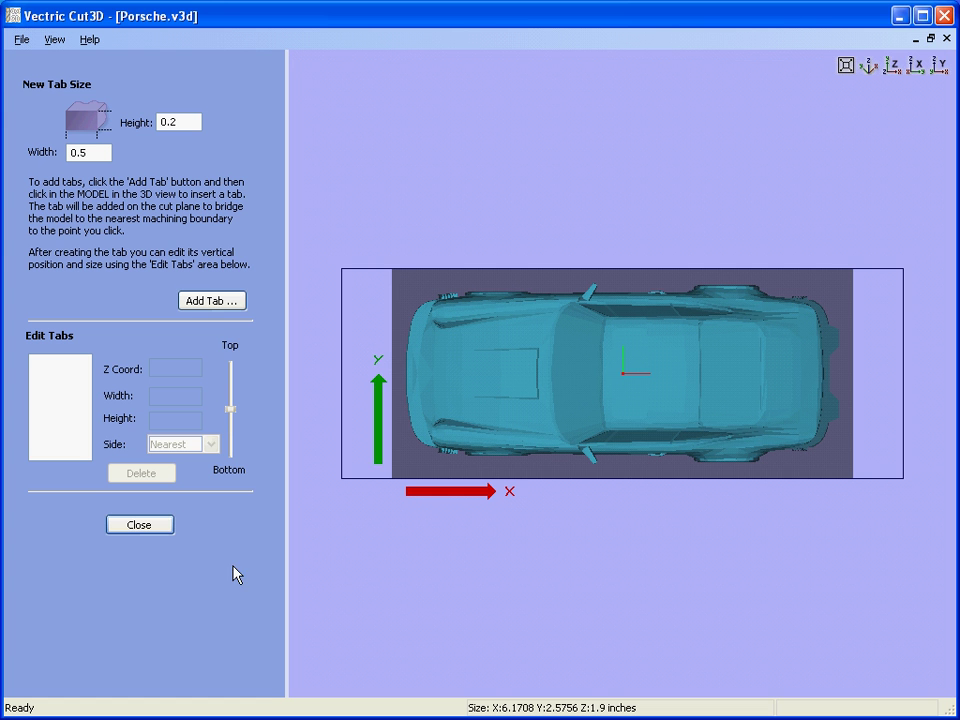
pyautogui.click(222, 302)
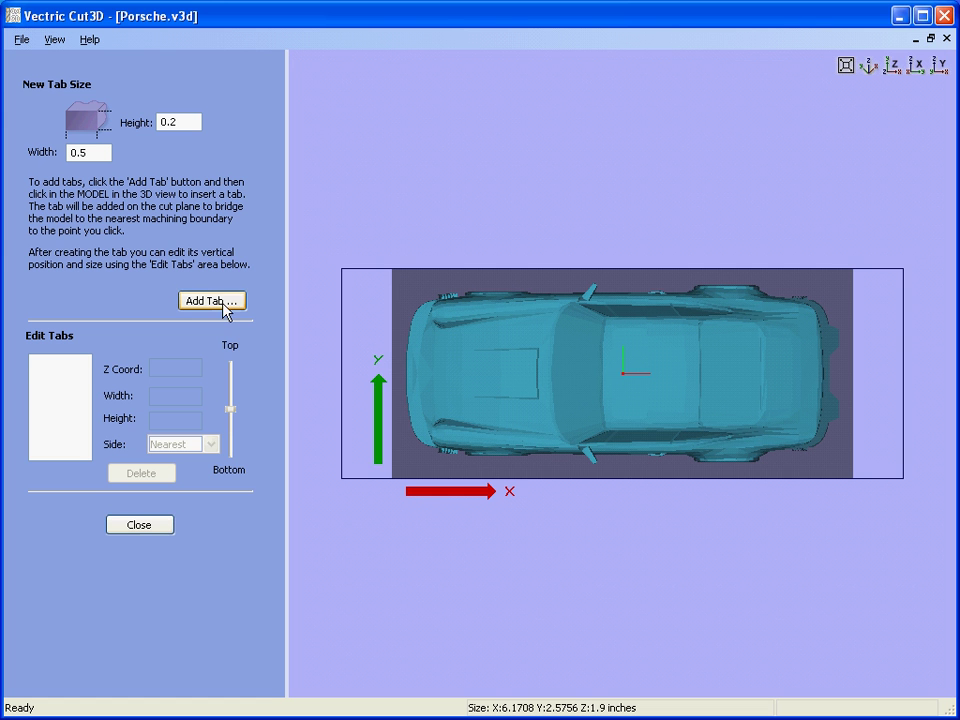
pyautogui.click(417, 372)
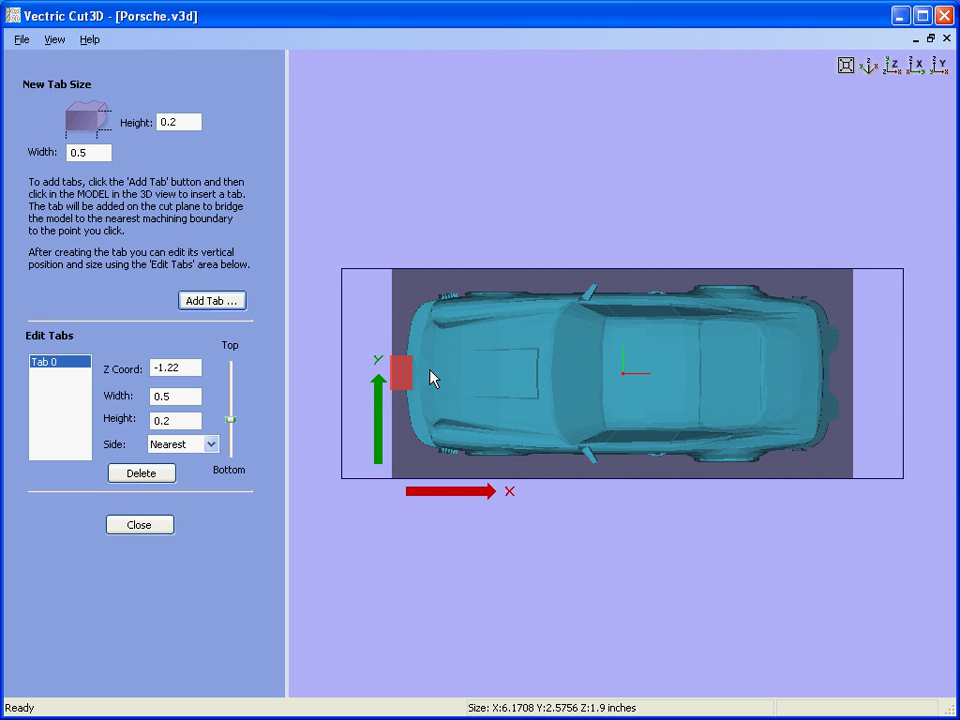
pyautogui.moveTo(660, 429); pyautogui.dragTo(741, 227)
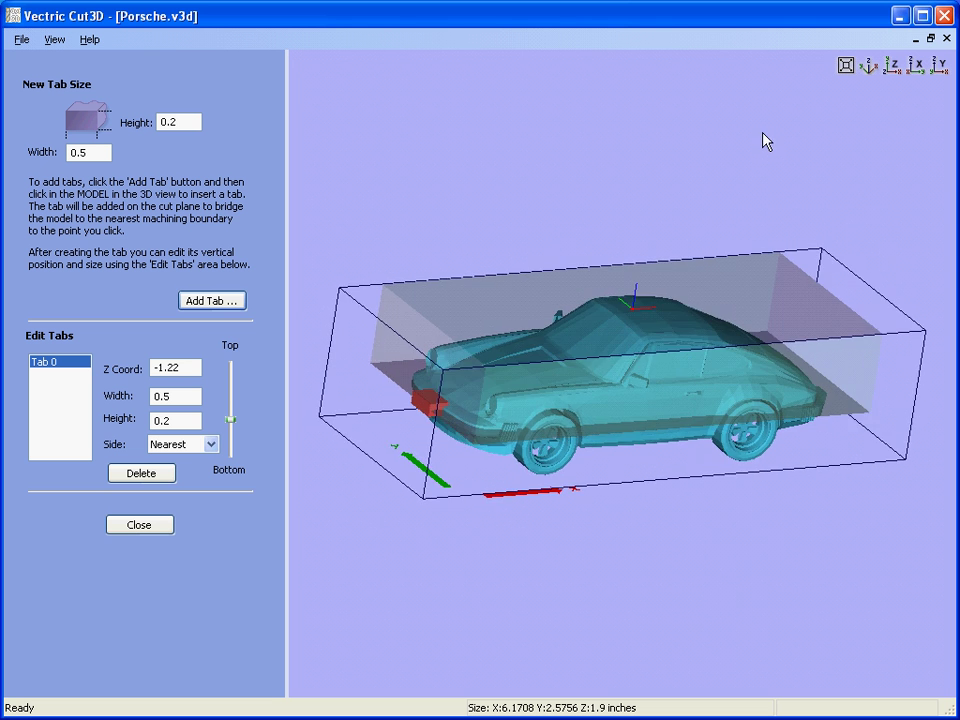
pyautogui.moveTo(762, 133); pyautogui.dragTo(661, 374)
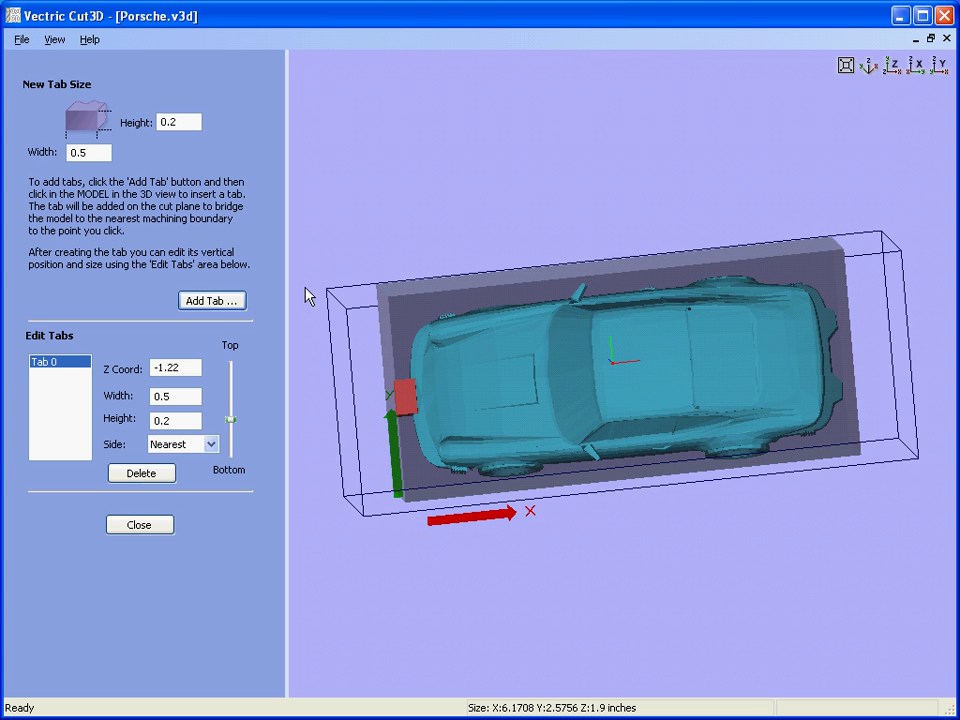
# Add two support tabs to the car's rear bumper, one on each protruding bumper block.
pyautogui.click(221, 304)
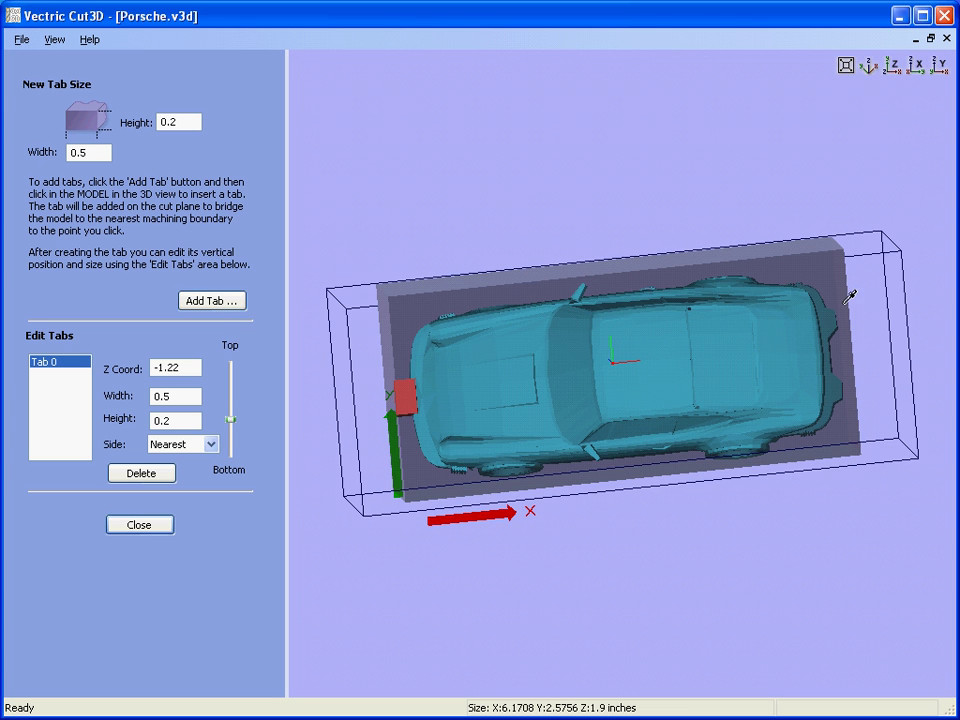
pyautogui.click(833, 348)
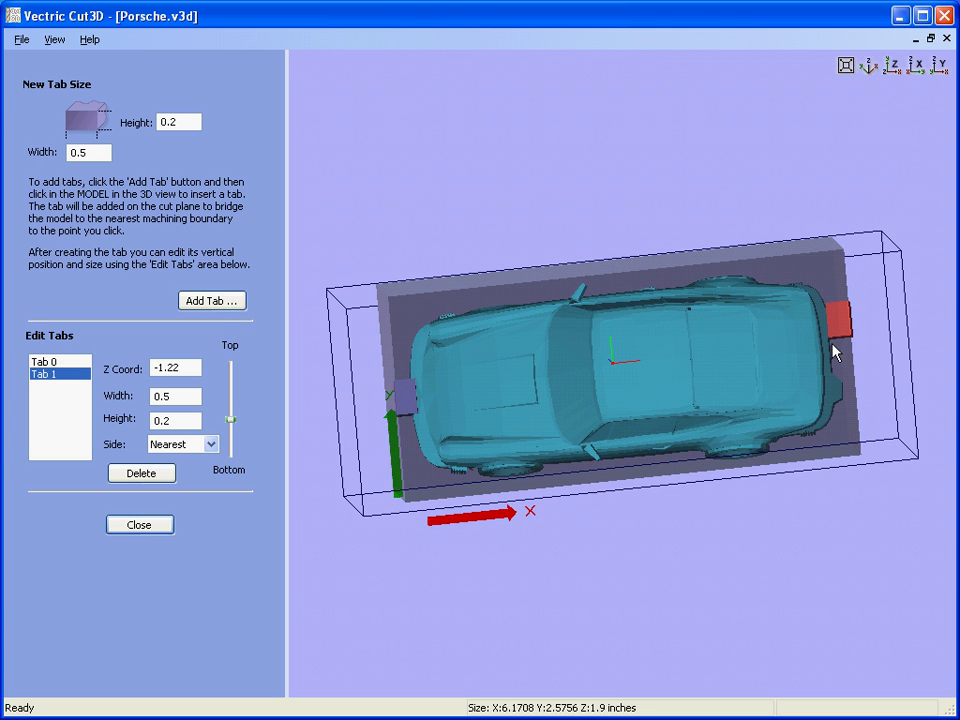
pyautogui.click(236, 301)
pyautogui.click(838, 396)
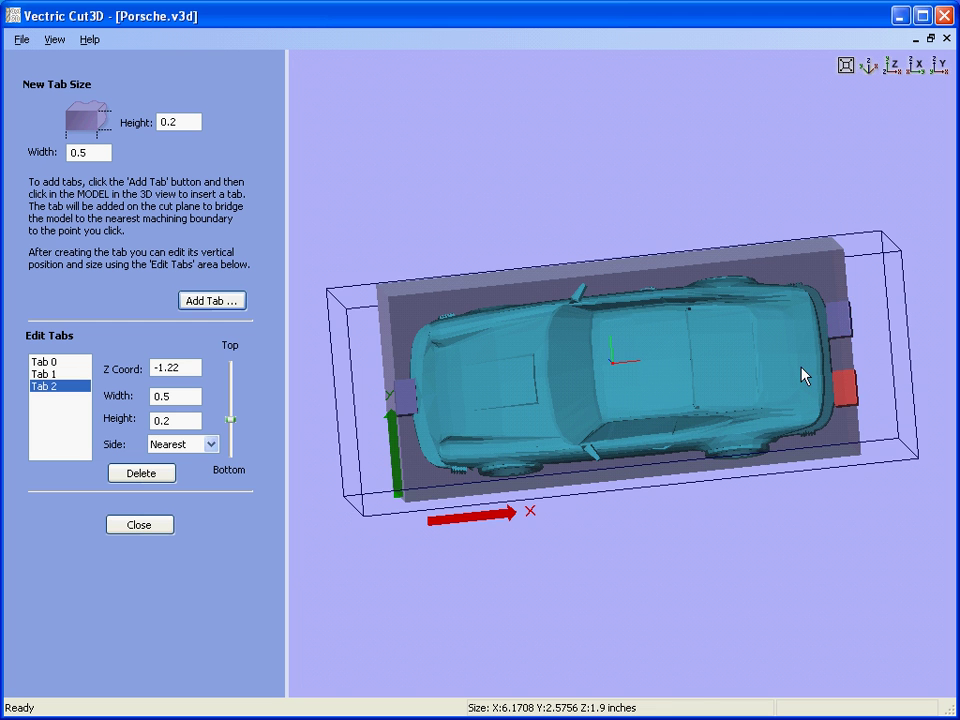
# Resize Tab 2 on the rear bumper to 0.3 inches wide and 0.1 inches high.
pyautogui.scroll(5, 803, 375)
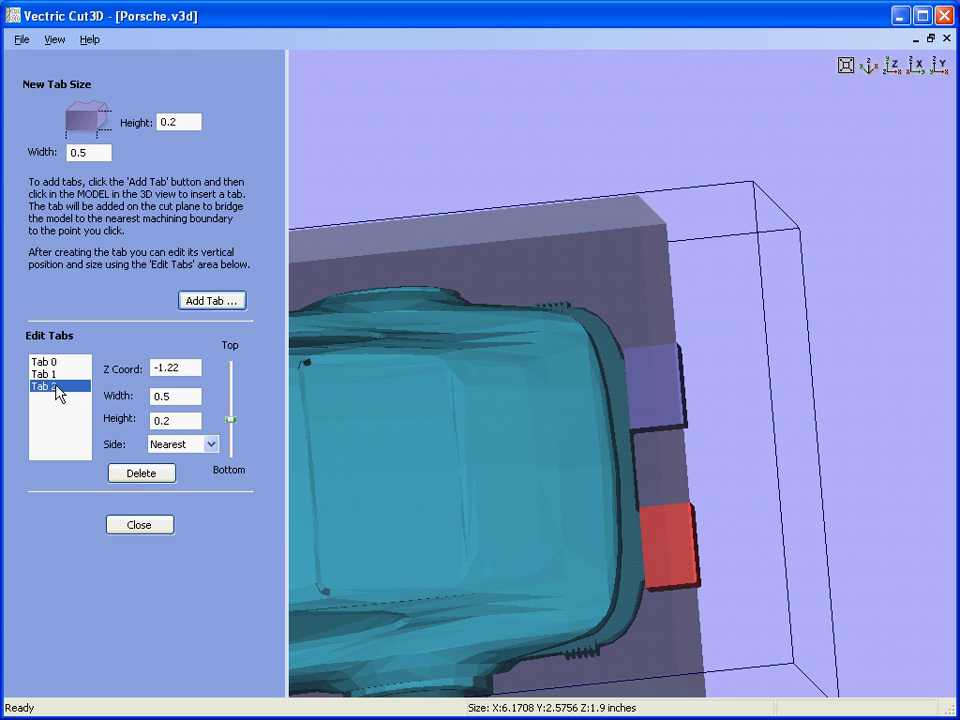
pyautogui.press('BackSpace')
pyautogui.write('3')
pyautogui.click(177, 420)
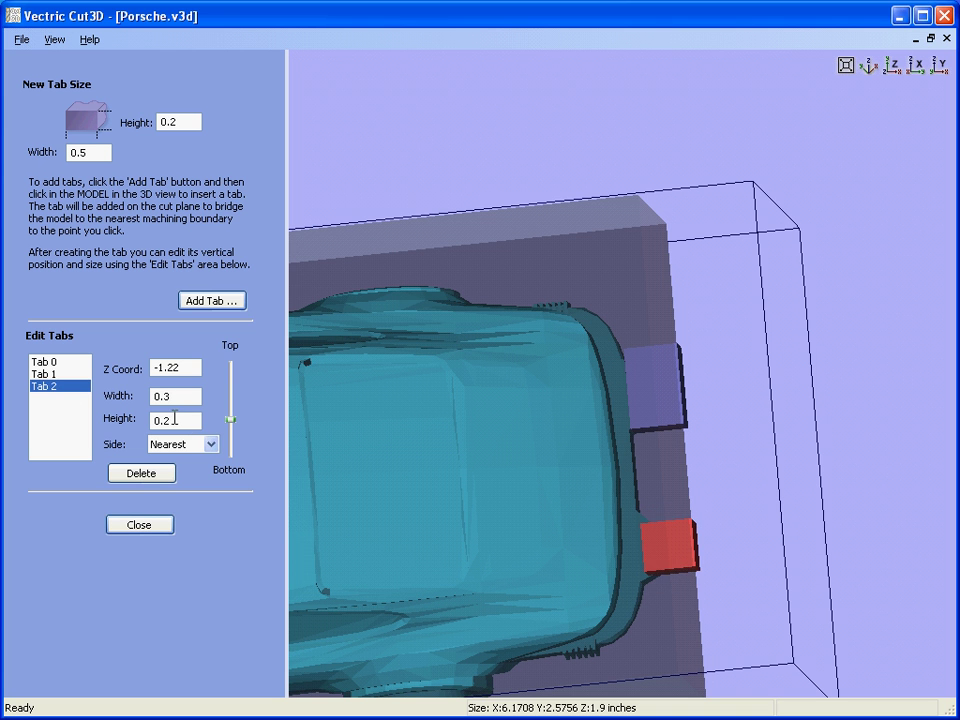
pyautogui.press('BackSpace')
pyautogui.write('1')
# Resize Tab 1 on the rear bumper to a width of 0.3 inches and a height of 0.1 inches.
pyautogui.click(40, 375)
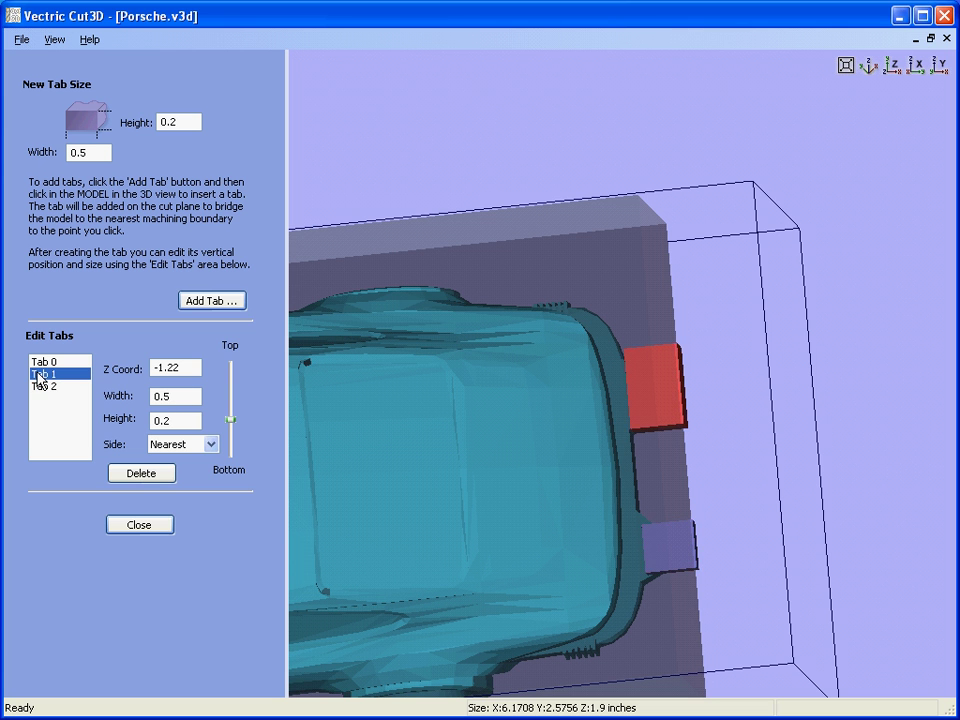
pyautogui.click(182, 396)
pyautogui.press('BackSpace')
pyautogui.write('3')
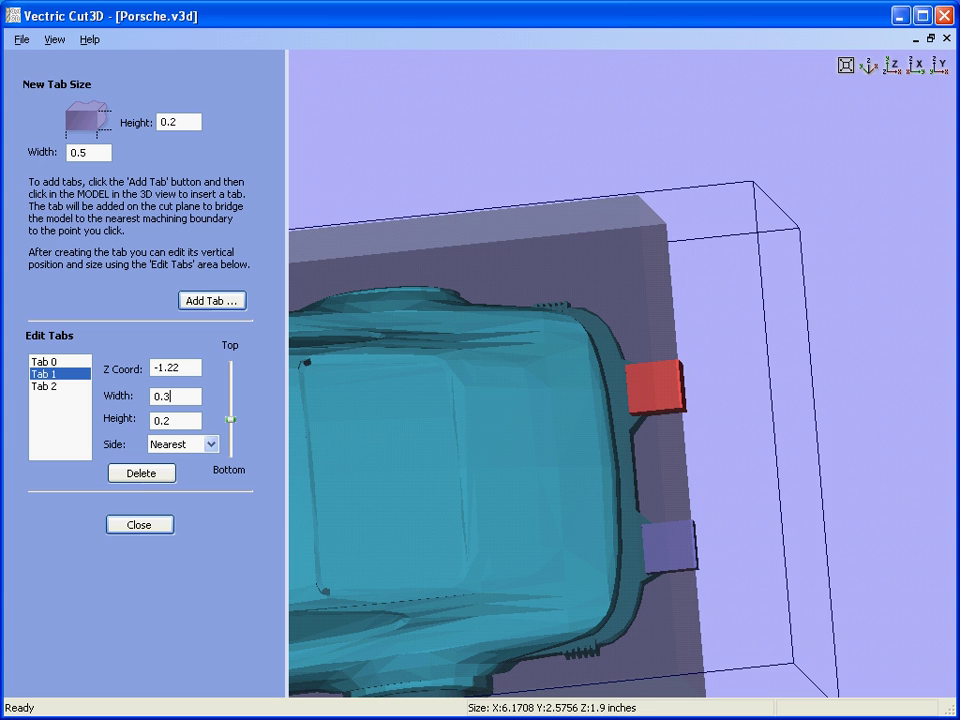
pyautogui.click(180, 419)
pyautogui.press('BackSpace')
pyautogui.write('1')
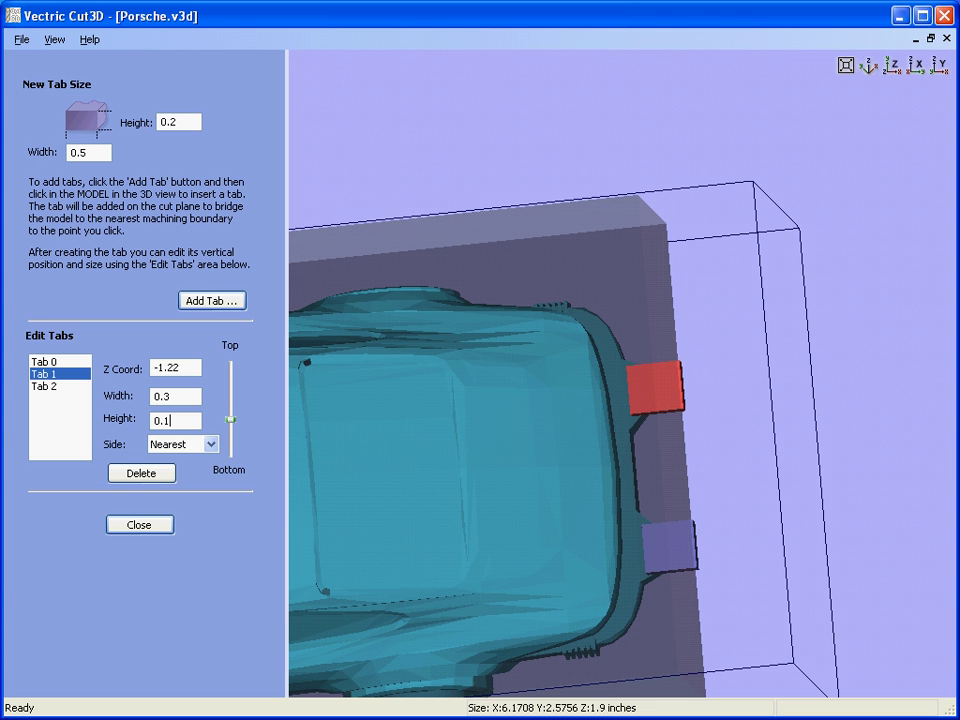
pyautogui.moveTo(514, 437); pyautogui.dragTo(568, 401)
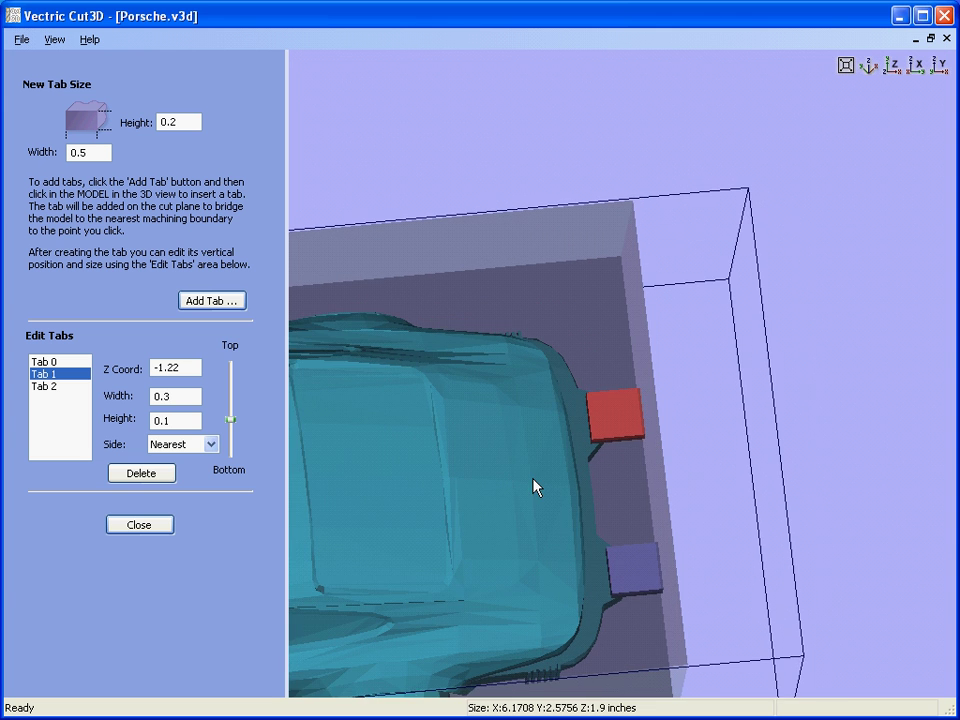
# Check the three support tabs on the whole model and finish editing the tabs.
pyautogui.moveTo(489, 486); pyautogui.dragTo(782, 364)
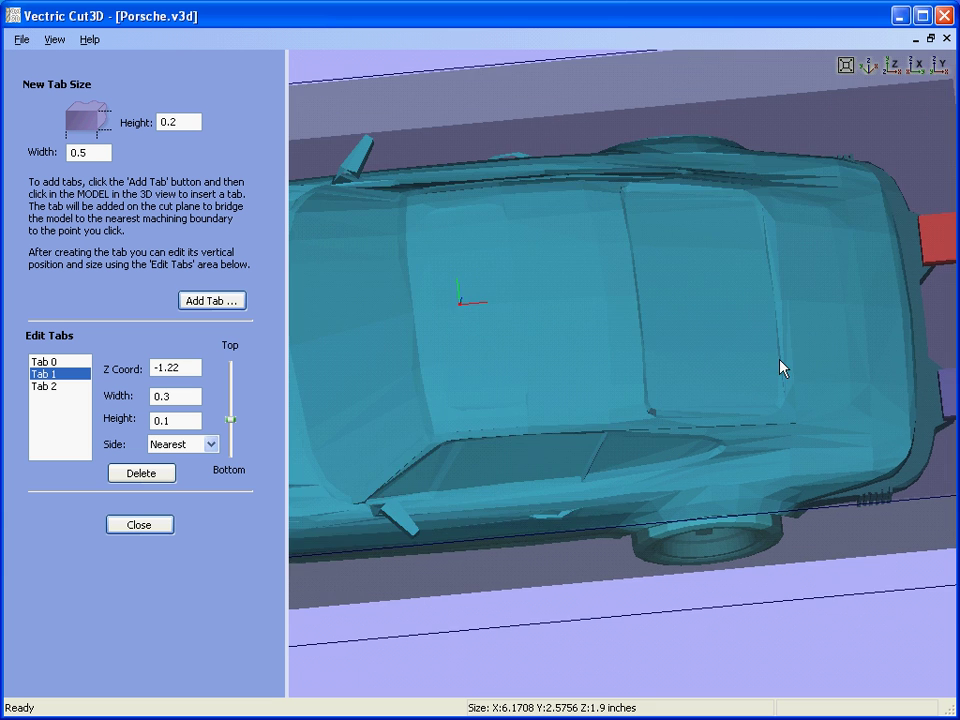
pyautogui.scroll(-2, 707, 360)
pyautogui.scroll(-3, 697, 390)
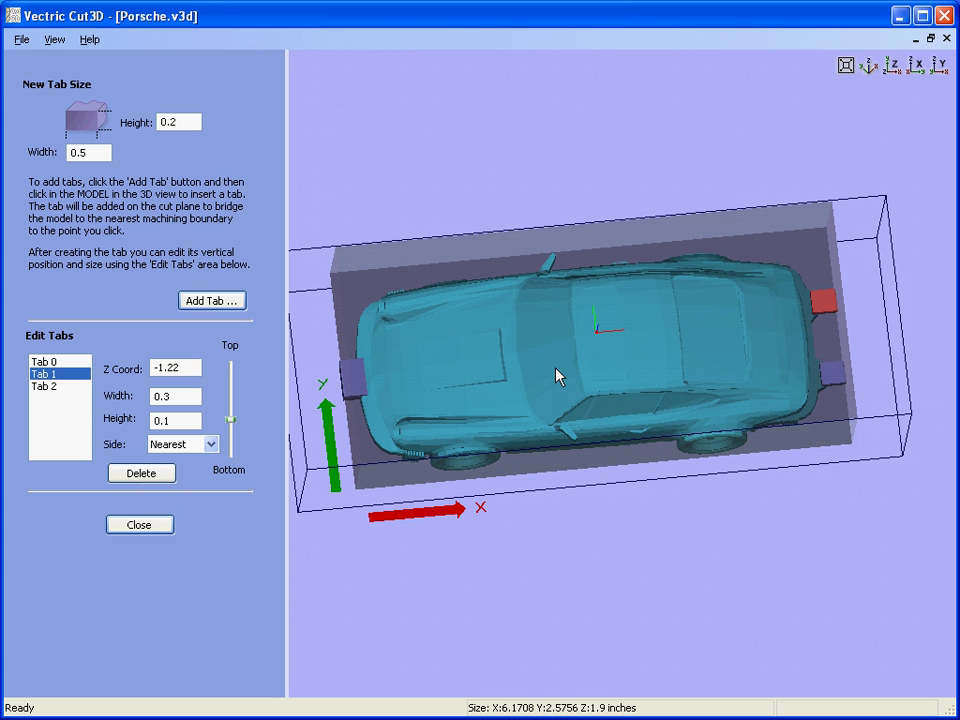
pyautogui.click(150, 528)
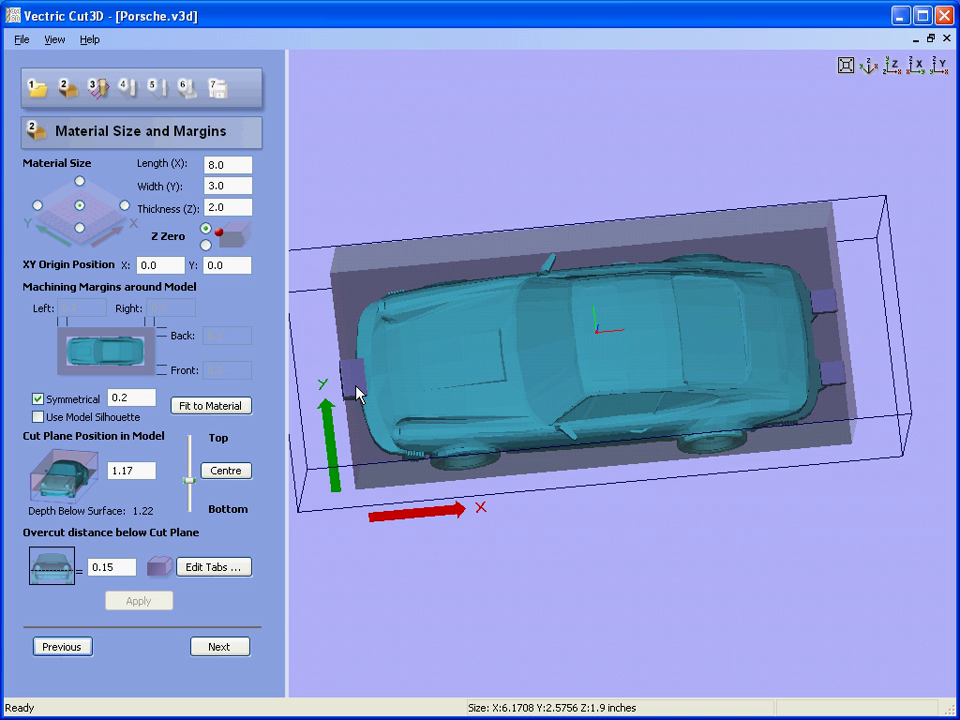
# Proceed to the roughing toolpath setup and select the End Mill (0.25 inch) as the roughing tool.
pyautogui.click(233, 649)
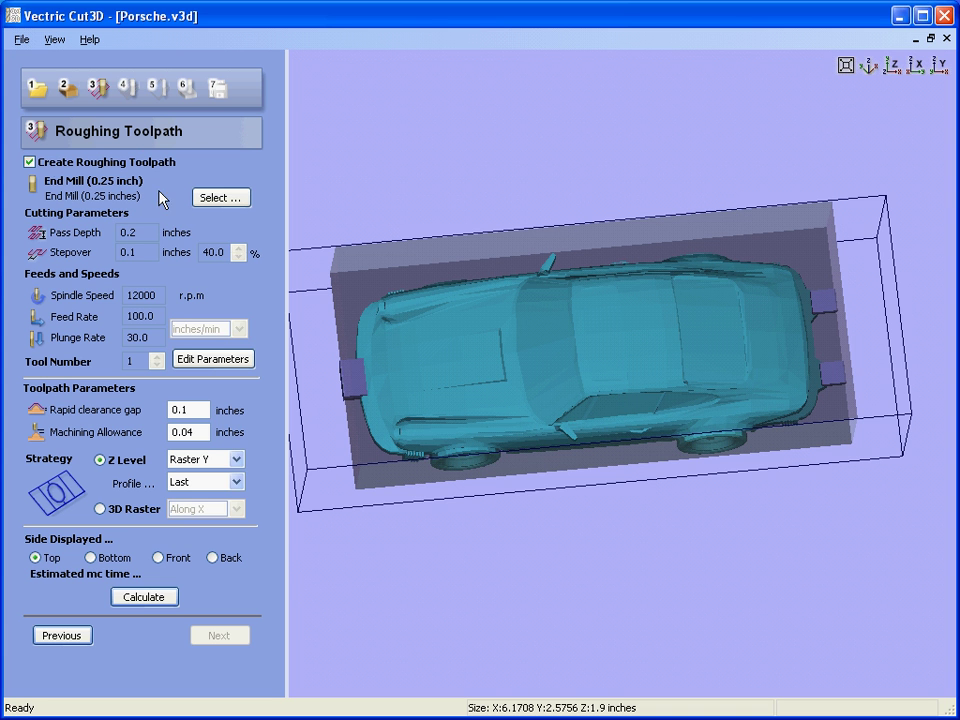
pyautogui.click(202, 198)
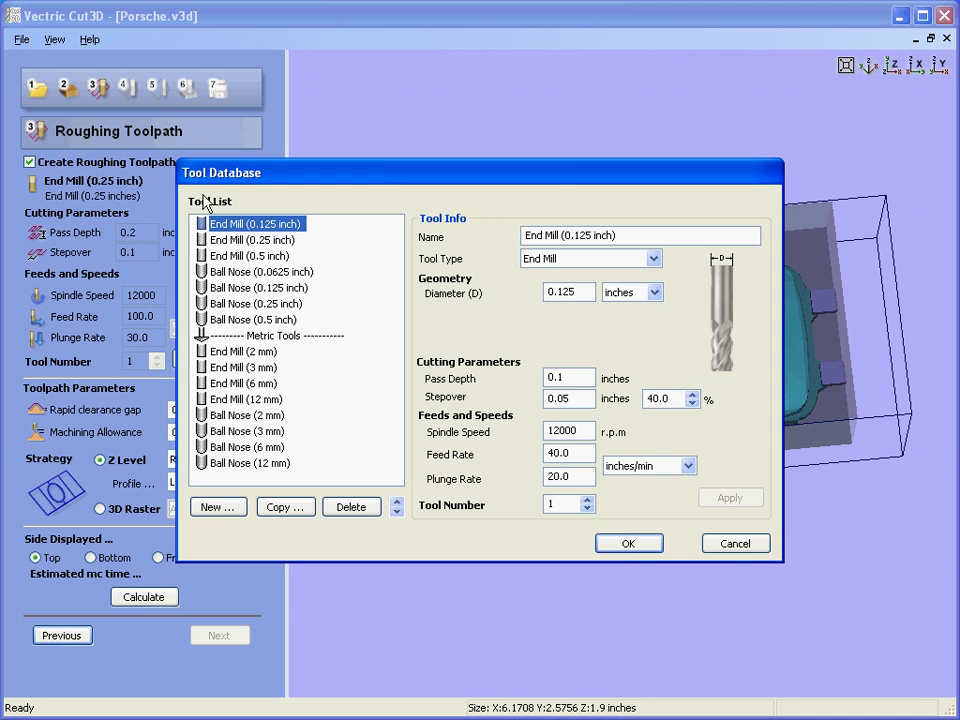
pyautogui.doubleClick(248, 240)
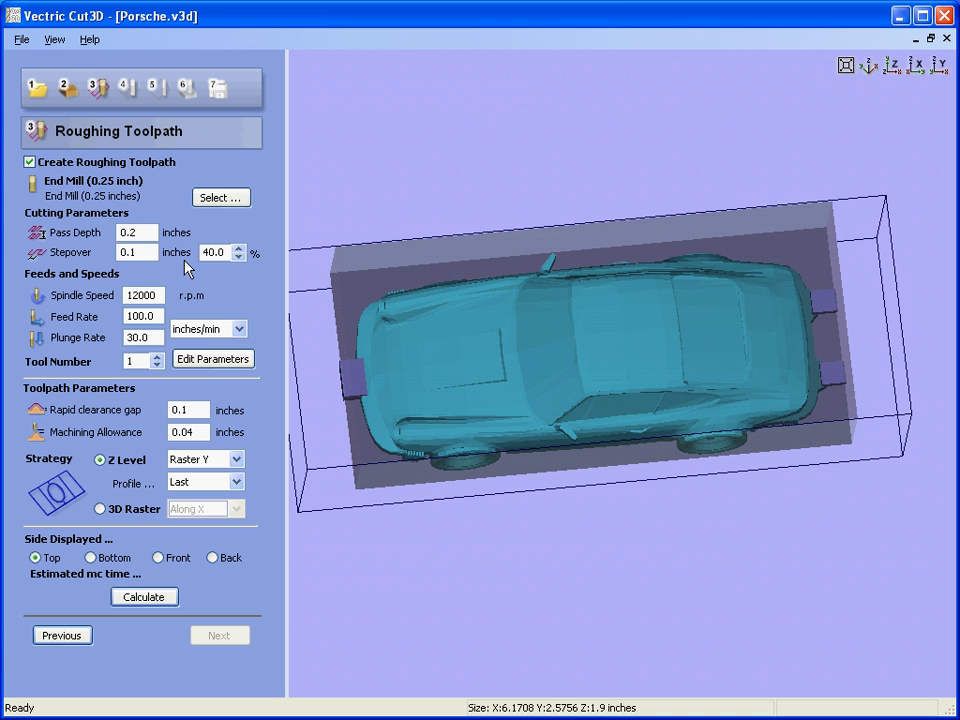
# Set the roughing pass depth to 0.25 inches and calculate the roughing toolpaths.
pyautogui.write('5')
pyautogui.click(155, 252)
pyautogui.click(224, 252)
pyautogui.click(200, 431)
pyautogui.click(157, 598)
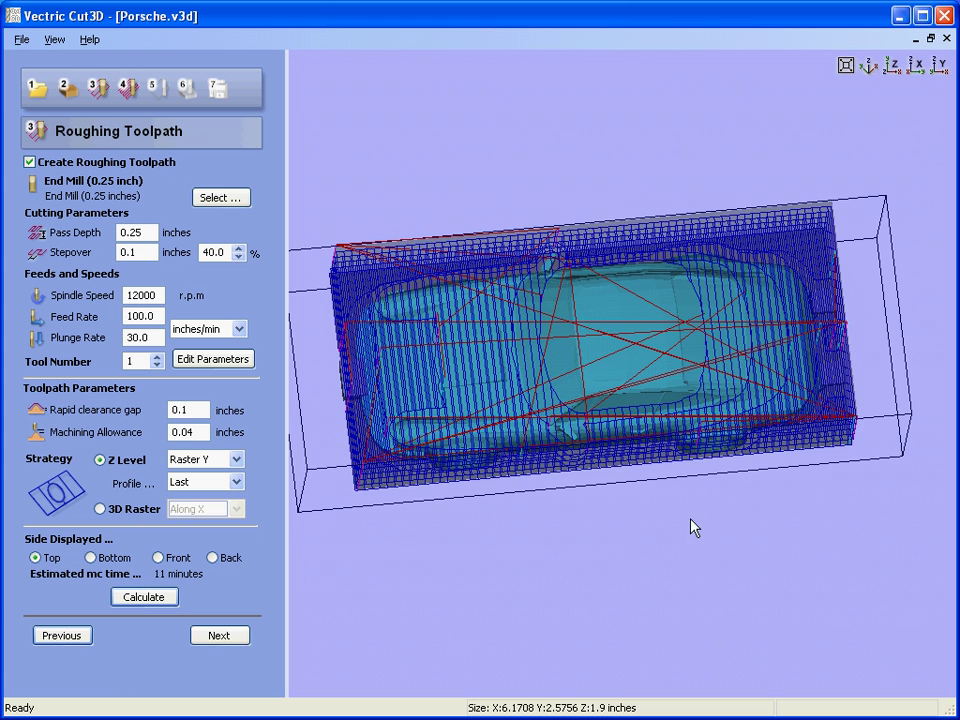
# Examine the roughing toolpaths for the top, bottom, front and back sides, and return to the top side.
pyautogui.moveTo(690, 525); pyautogui.dragTo(845, 170)
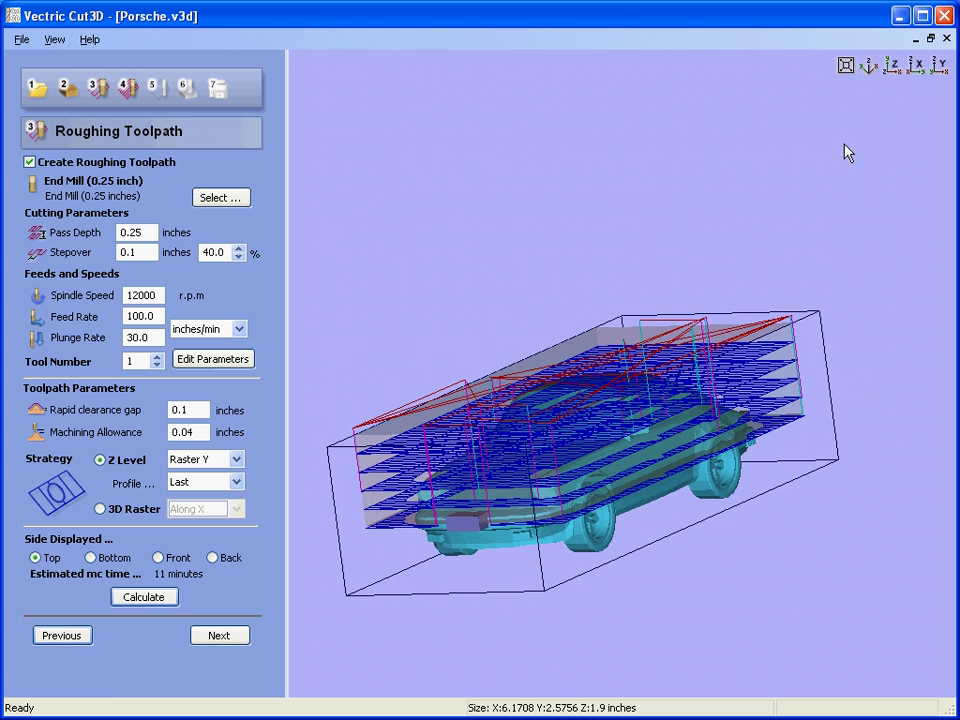
pyautogui.moveTo(401, 506); pyautogui.dragTo(489, 446)
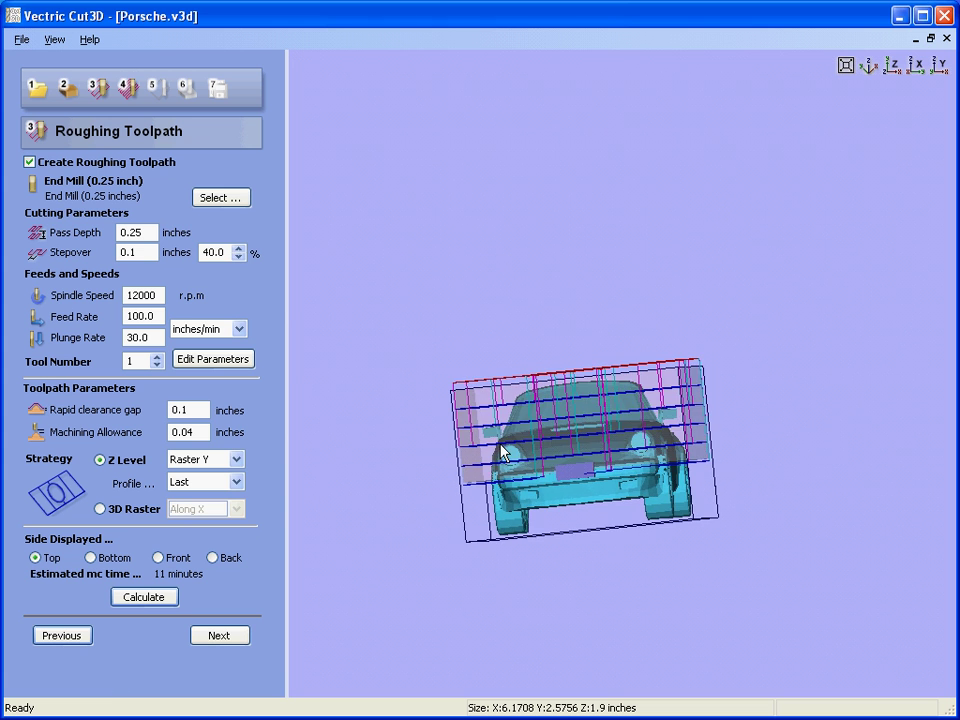
pyautogui.moveTo(636, 439); pyautogui.dragTo(823, 499)
pyautogui.moveTo(755, 499); pyautogui.dragTo(491, 514)
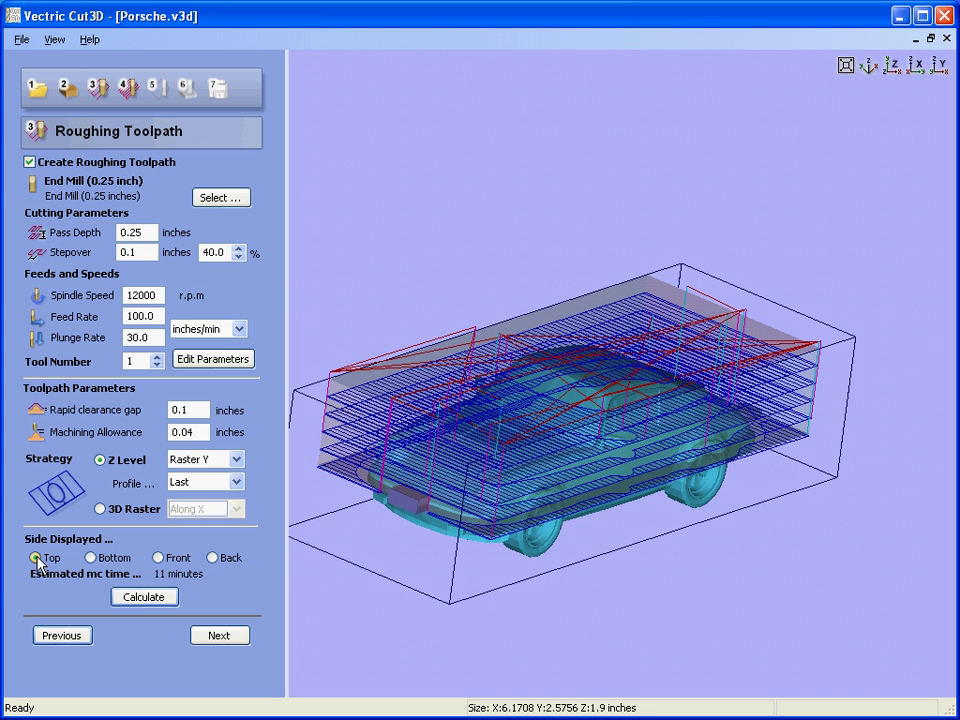
pyautogui.click(91, 558)
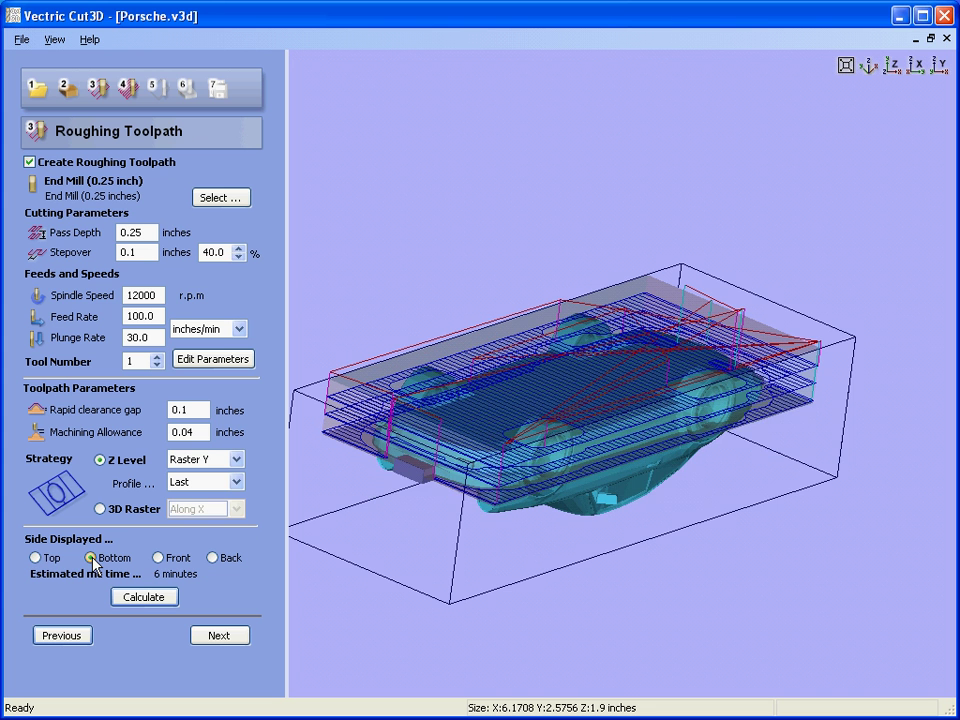
pyautogui.click(158, 558)
pyautogui.click(213, 558)
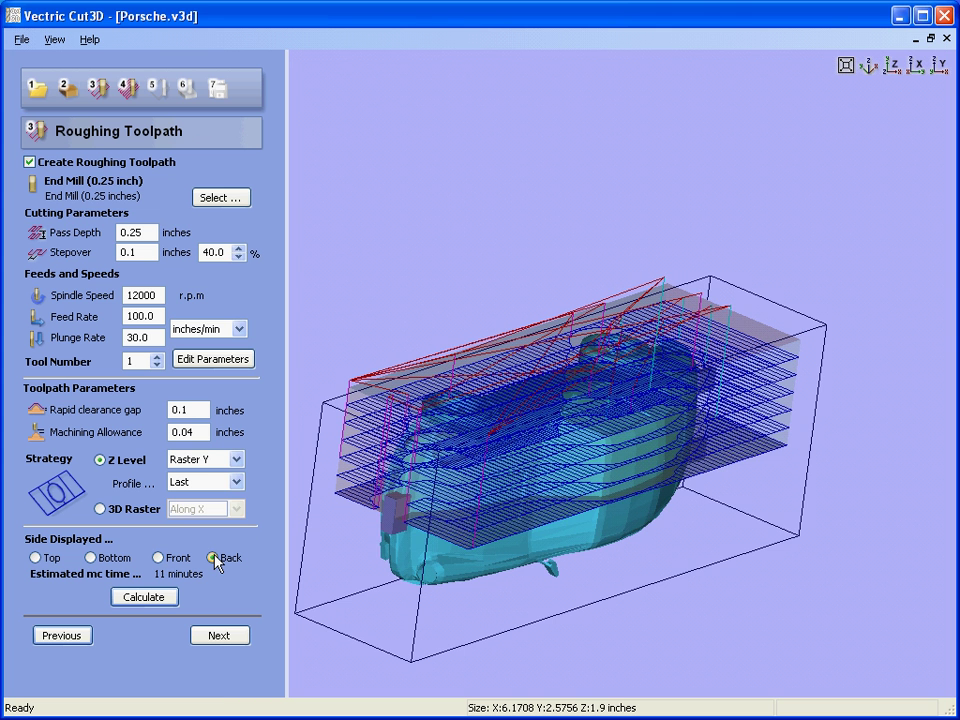
pyautogui.click(35, 558)
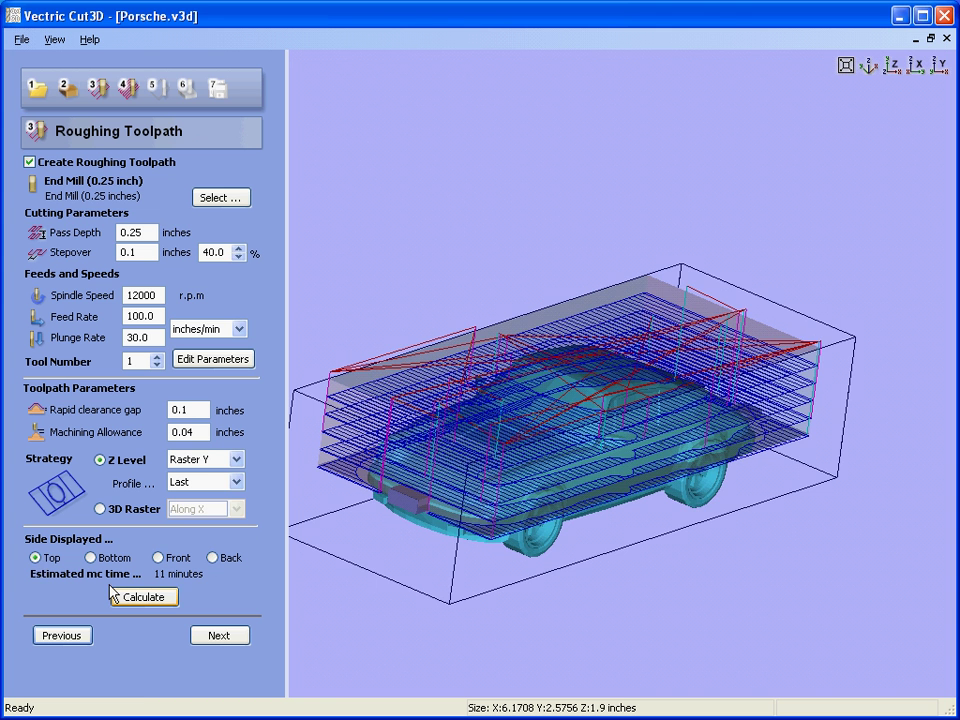
# Proceed to the finishing toolpath setup, select the Ball Nose (0.125 inch) tool and calculate the finishing toolpaths.
pyautogui.click(223, 636)
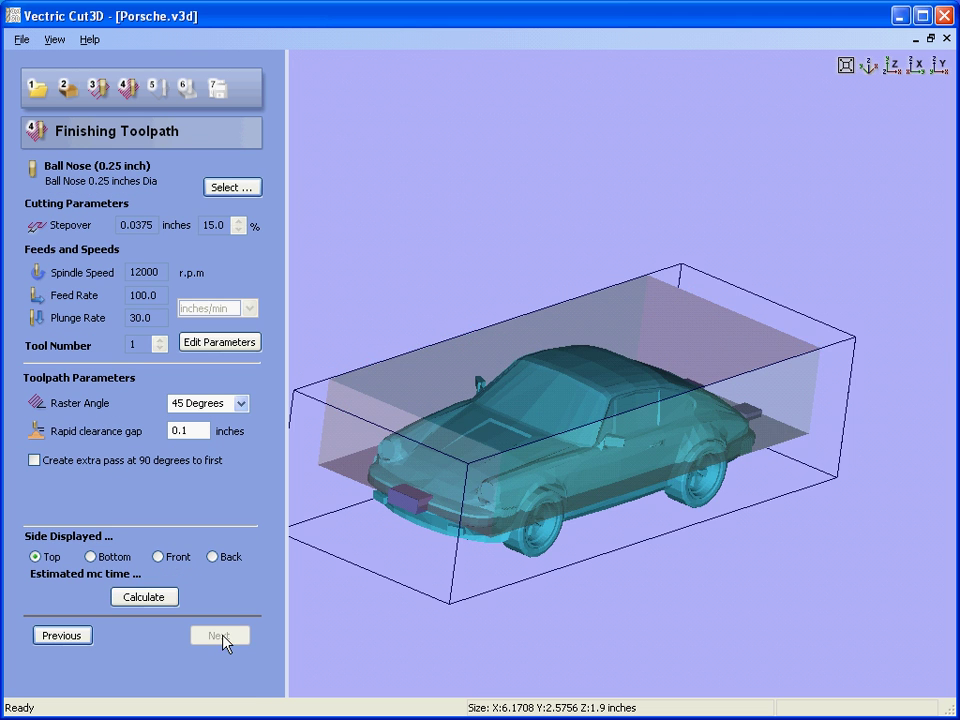
pyautogui.moveTo(568, 497)
pyautogui.mouseDown()
pyautogui.moveTo(634, 448)
pyautogui.moveTo(591, 501)
pyautogui.moveTo(606, 463)
pyautogui.moveTo(574, 489)
pyautogui.mouseUp()
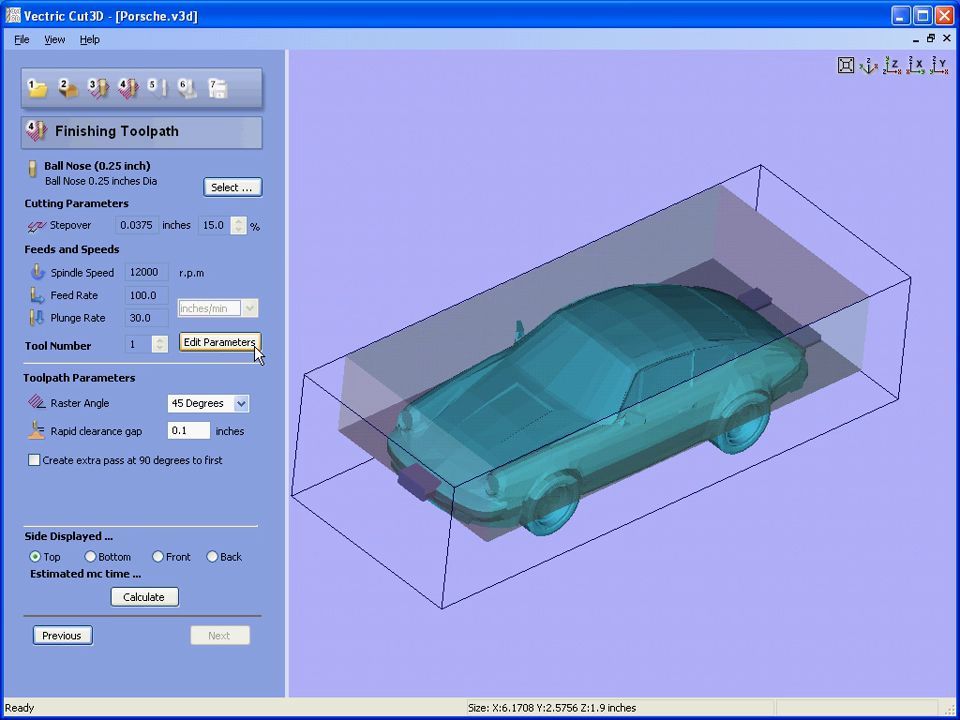
pyautogui.click(218, 187)
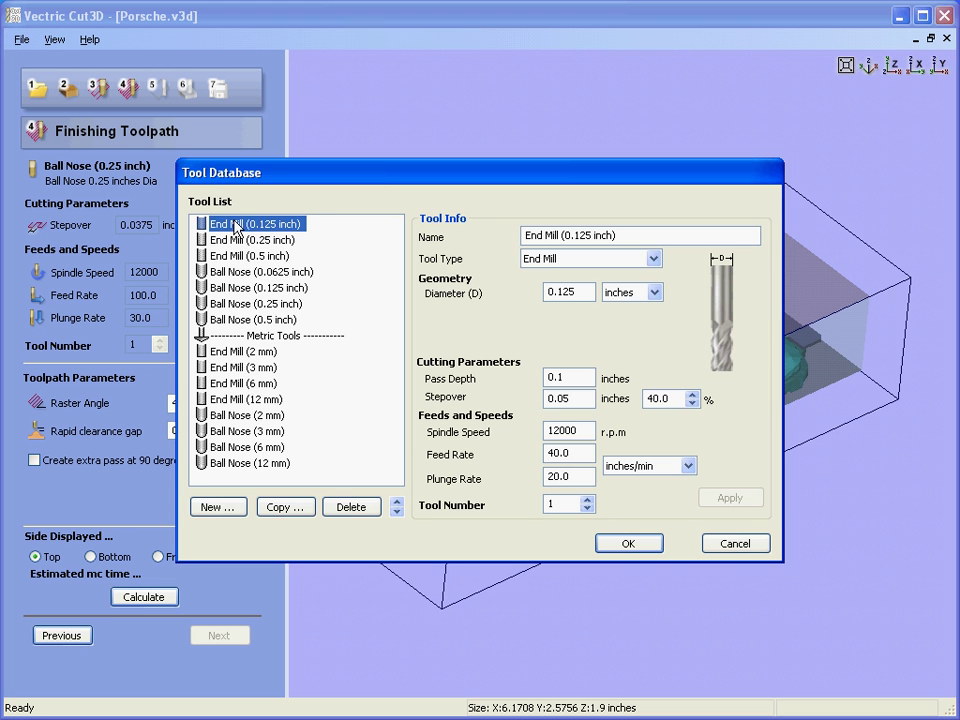
pyautogui.click(277, 289)
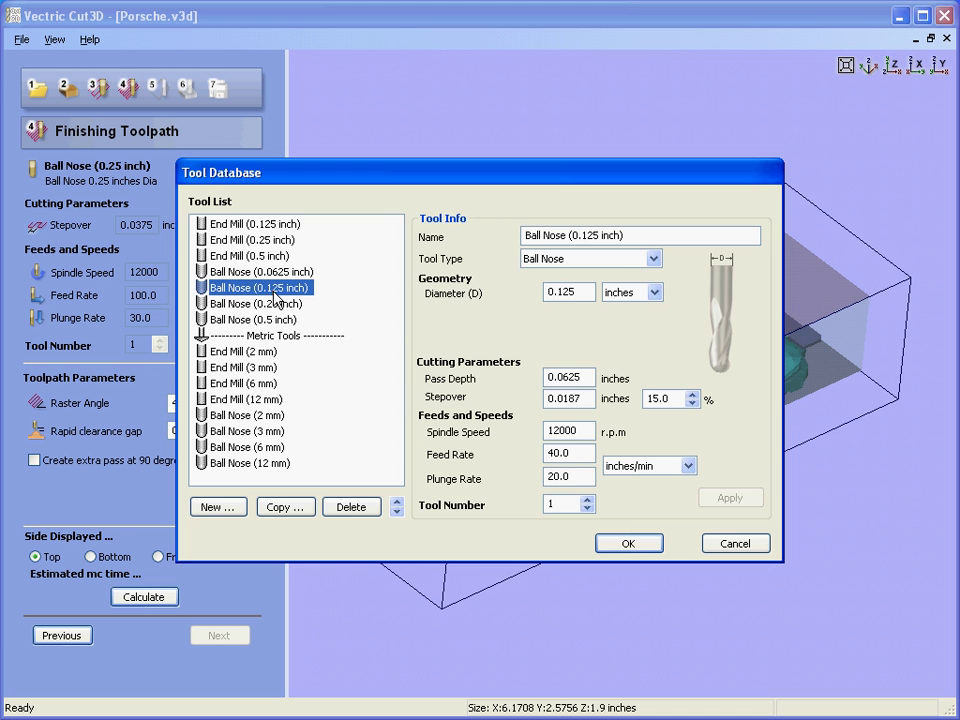
pyautogui.doubleClick(270, 288)
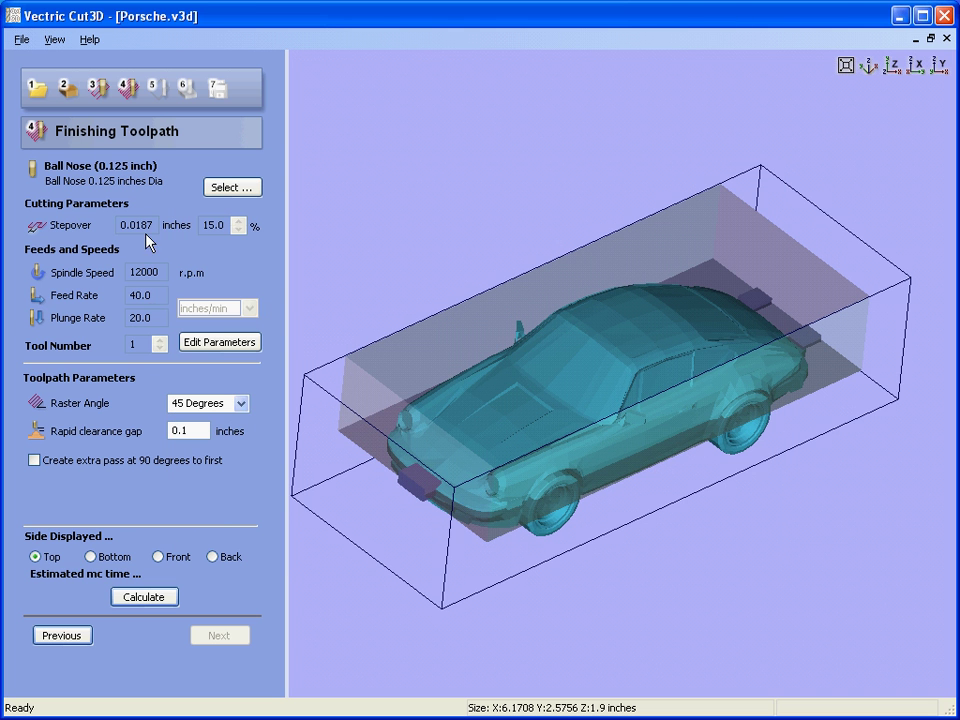
pyautogui.click(144, 600)
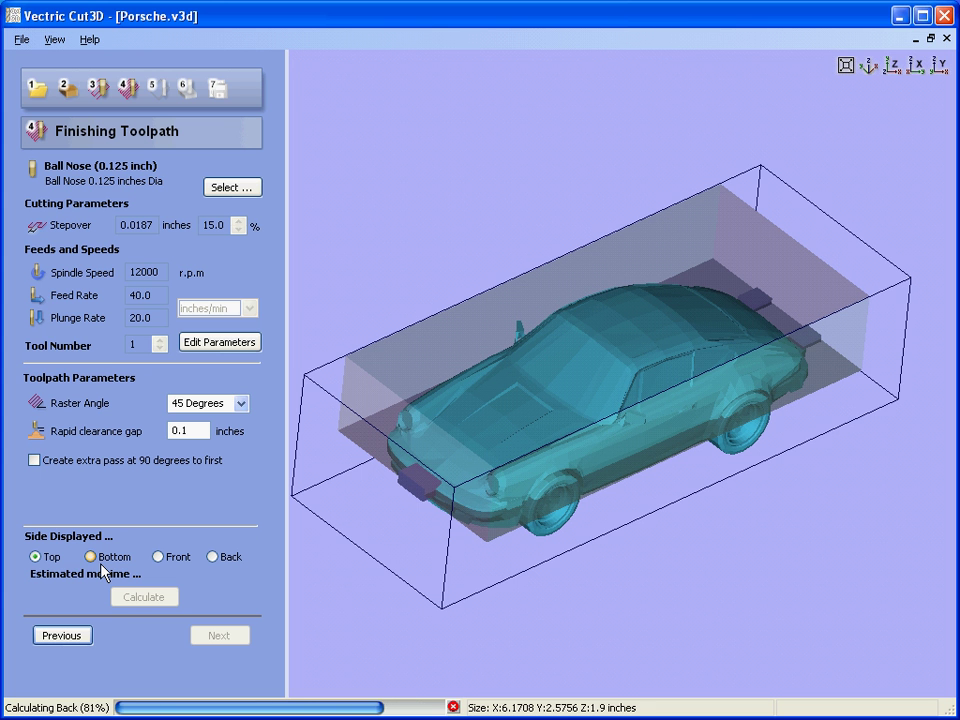
# Examine the finishing toolpaths for the top, bottom, front and back sides from several angles, ending on the top side.
pyautogui.moveTo(654, 493); pyautogui.dragTo(677, 298)
pyautogui.scroll(2, 736, 418)
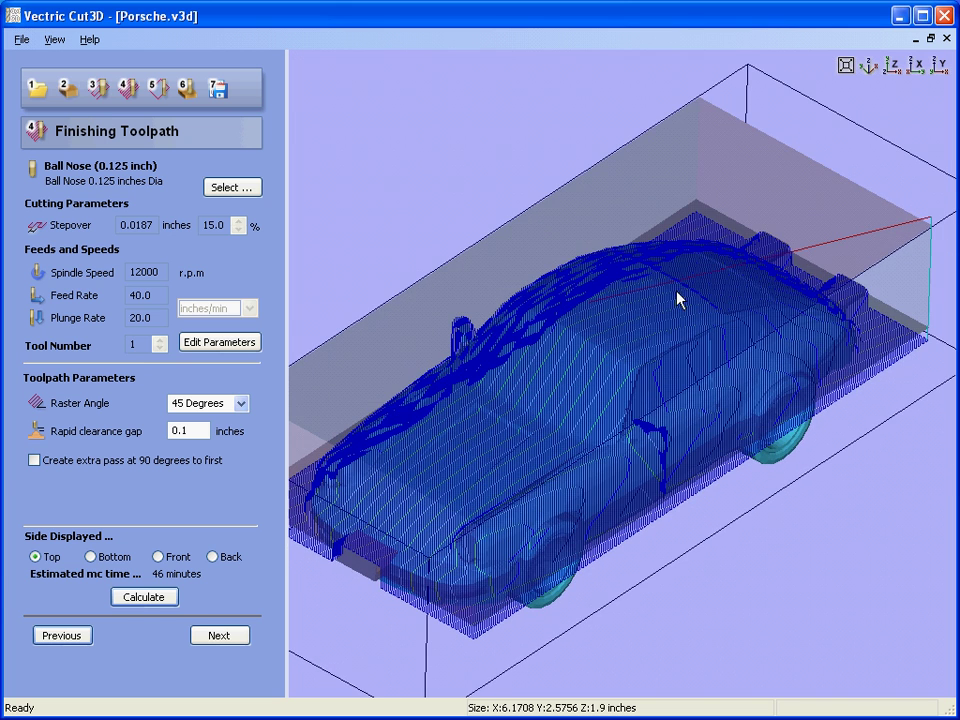
pyautogui.click(91, 557)
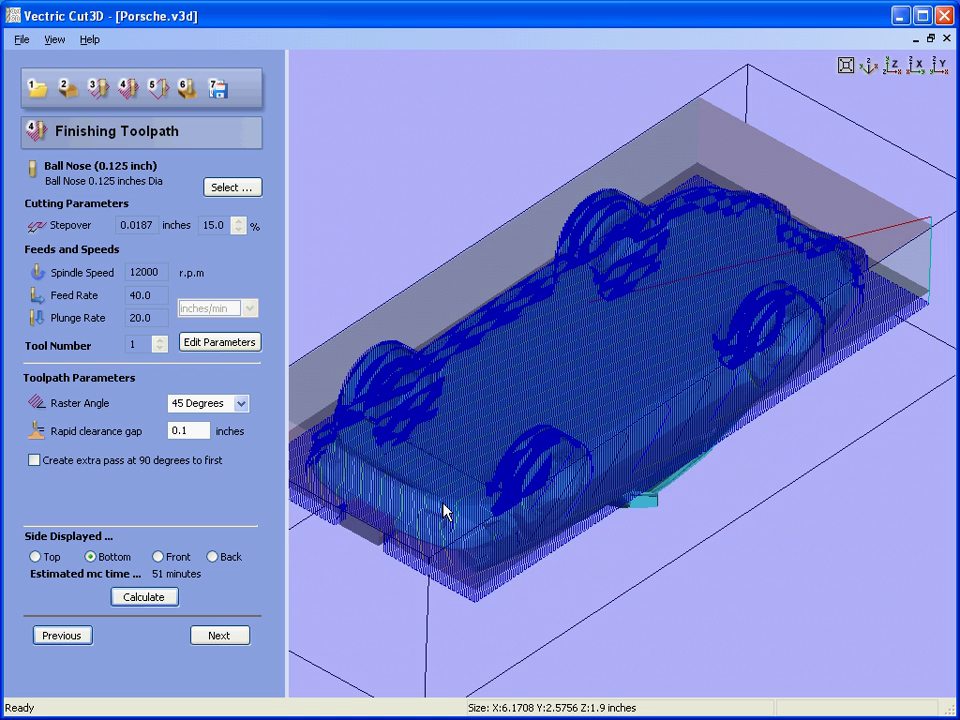
pyautogui.moveTo(443, 508); pyautogui.dragTo(666, 349)
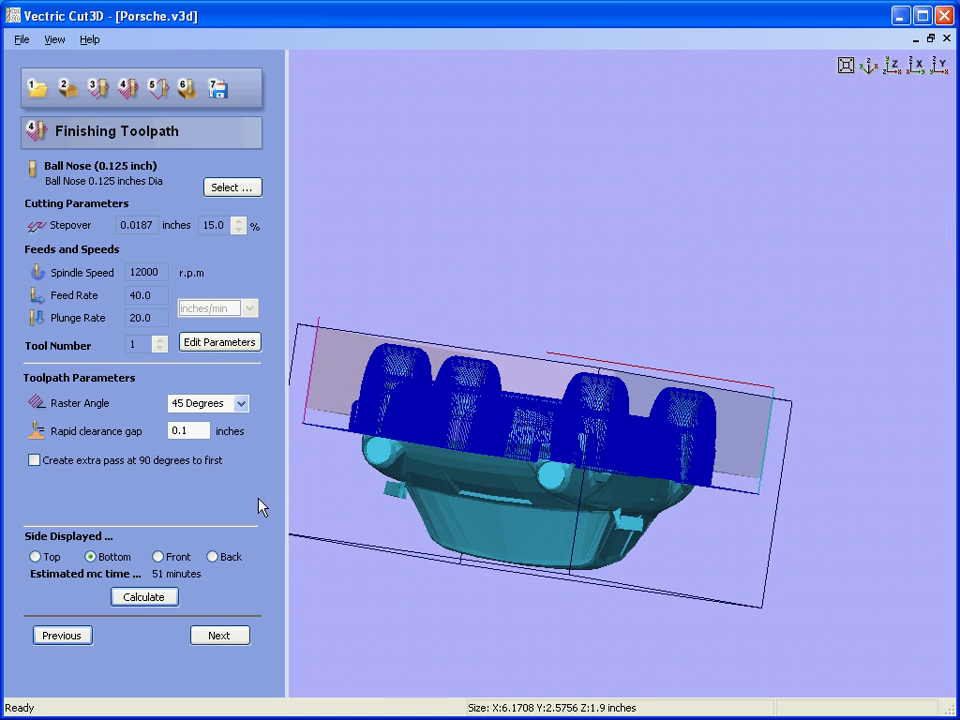
pyautogui.click(158, 557)
pyautogui.moveTo(330, 590); pyautogui.dragTo(561, 636)
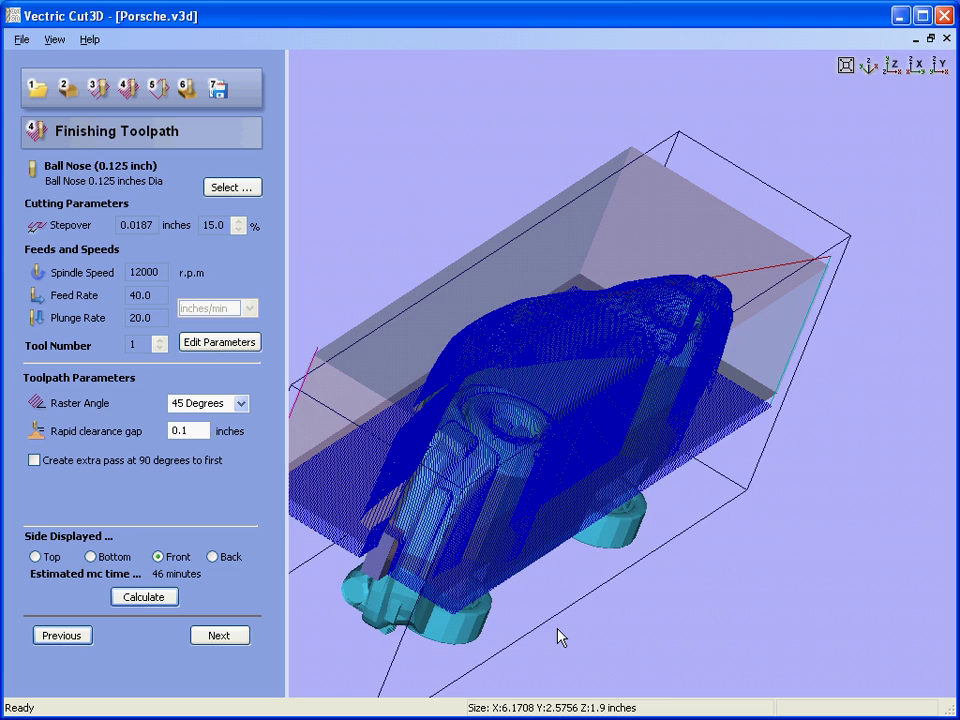
pyautogui.click(212, 557)
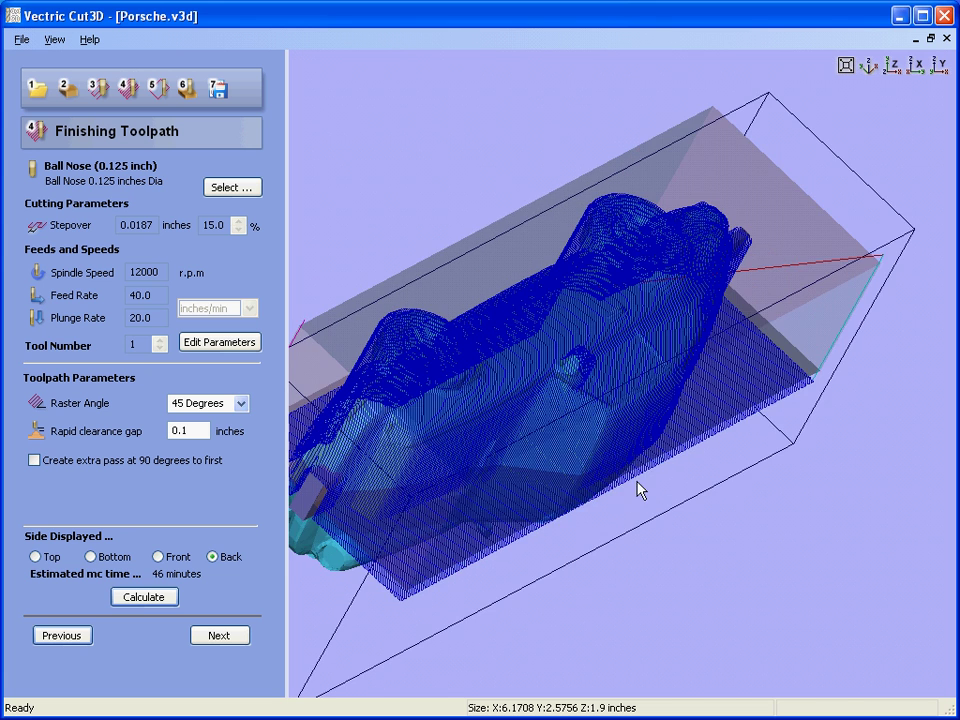
pyautogui.moveTo(636, 489); pyautogui.dragTo(704, 267)
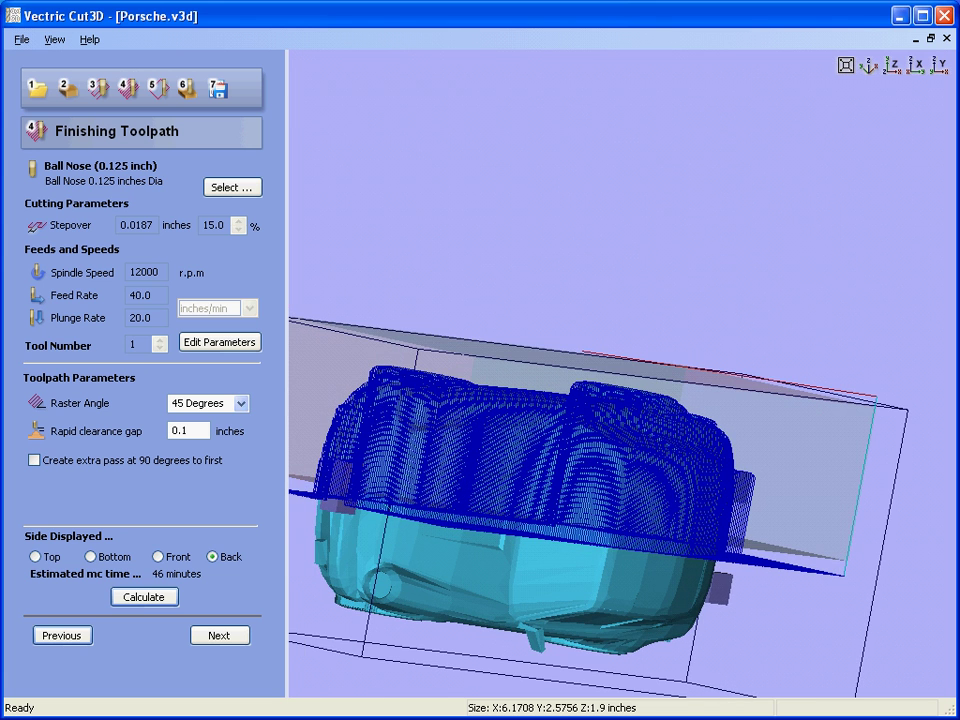
pyautogui.click(36, 557)
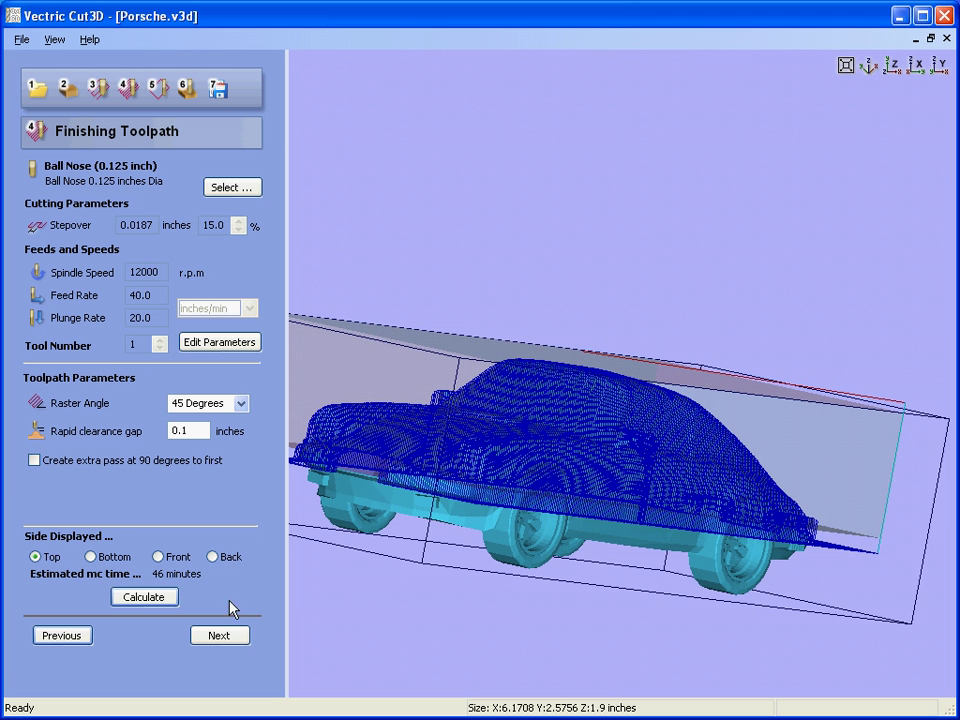
pyautogui.click(846, 67)
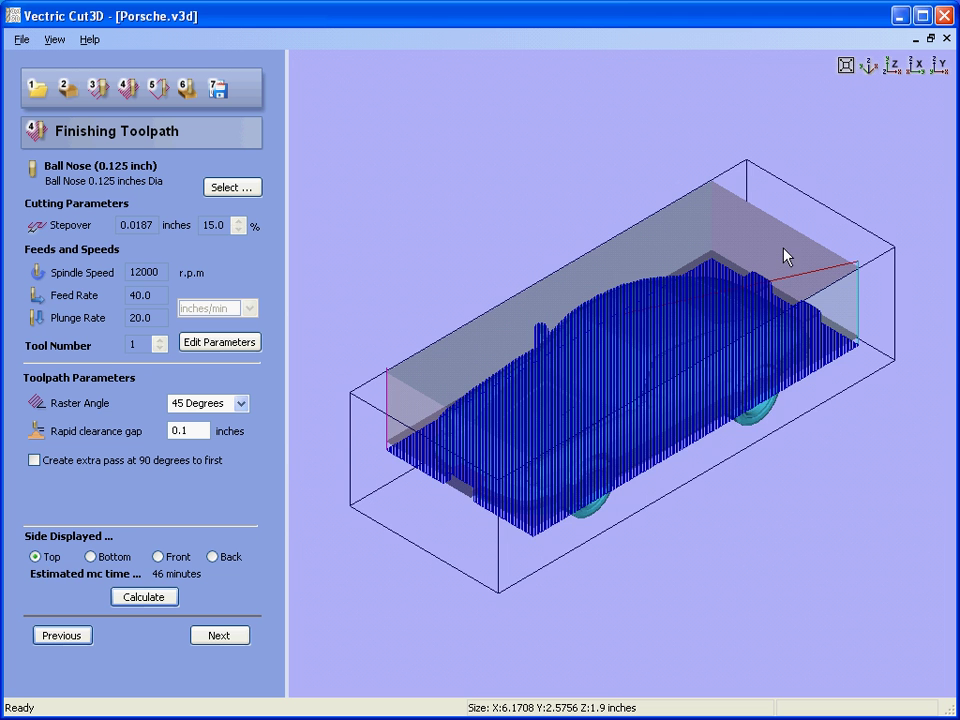
pyautogui.moveTo(765, 397); pyautogui.dragTo(558, 483)
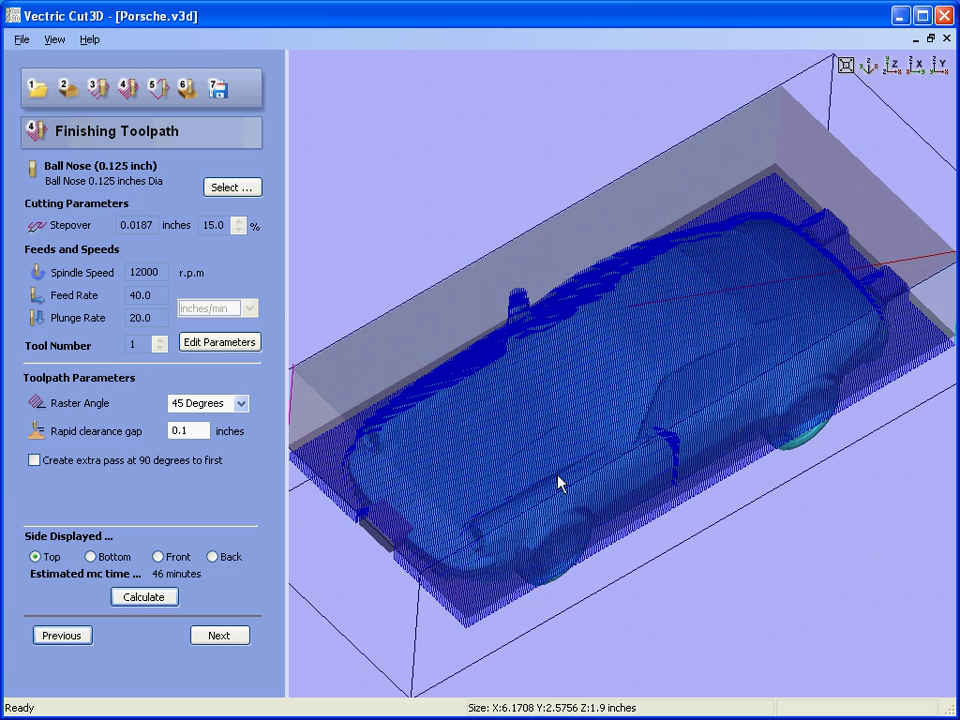
# Continue to the machining preview without creating a cut-out toolpath.
pyautogui.click(230, 637)
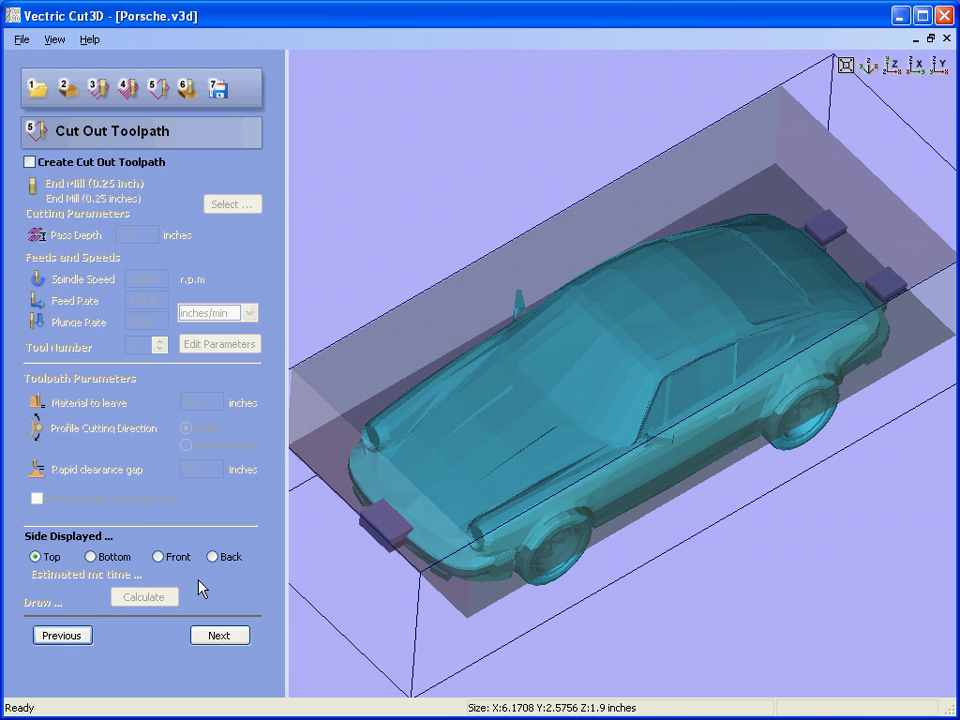
pyautogui.click(222, 637)
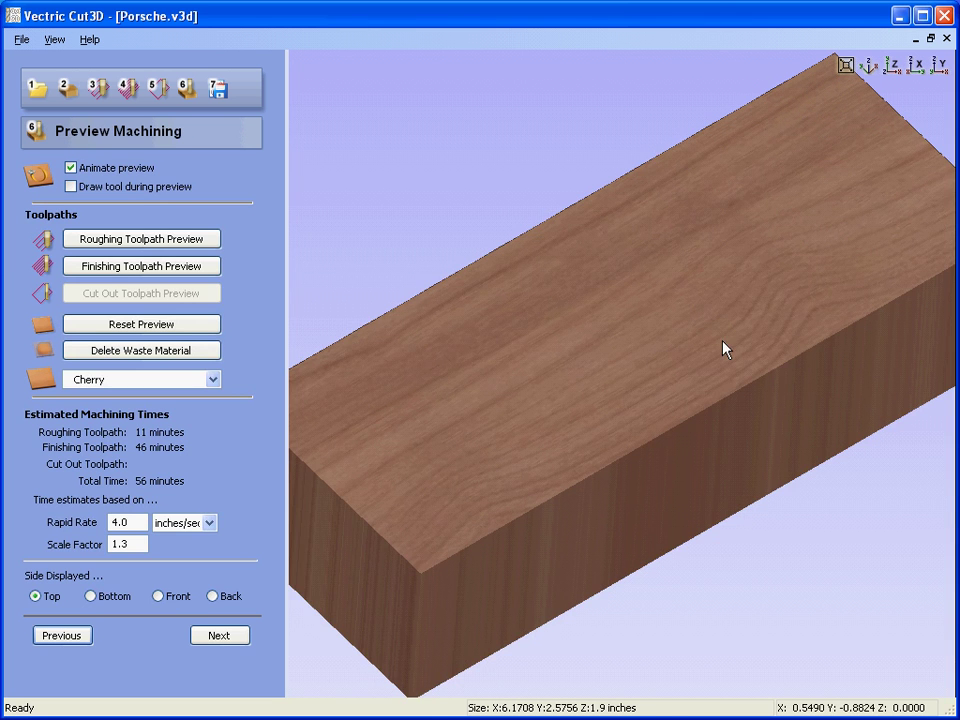
pyautogui.moveTo(724, 360)
pyautogui.mouseDown()
pyautogui.moveTo(632, 343)
pyautogui.moveTo(718, 355)
pyautogui.mouseUp()
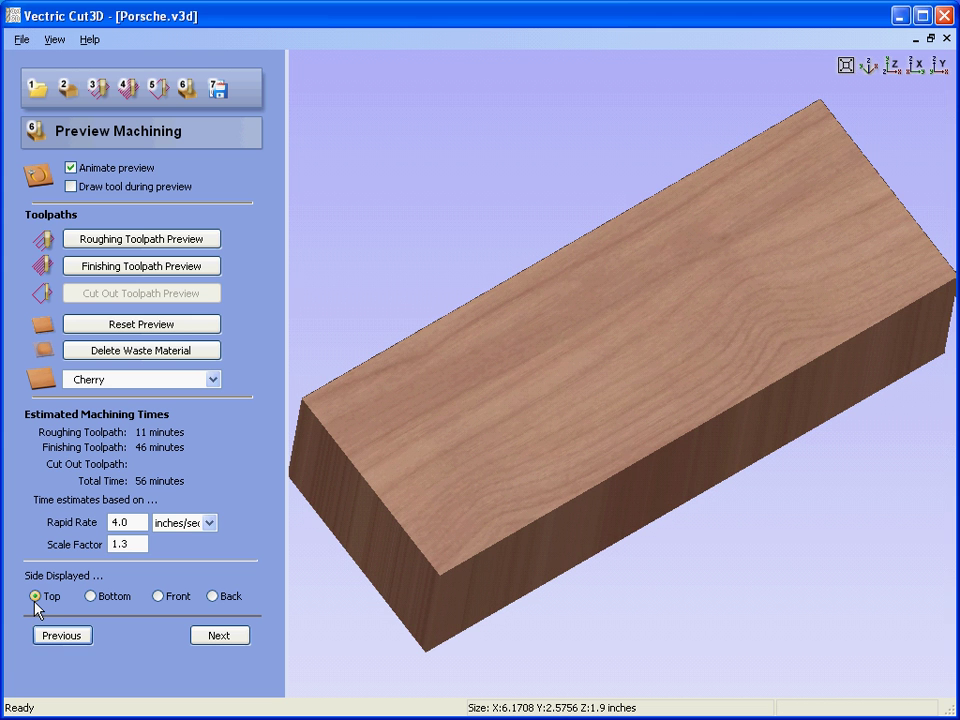
# Simulate the roughing and finishing toolpaths on the top side of the cherry block.
pyautogui.click(137, 240)
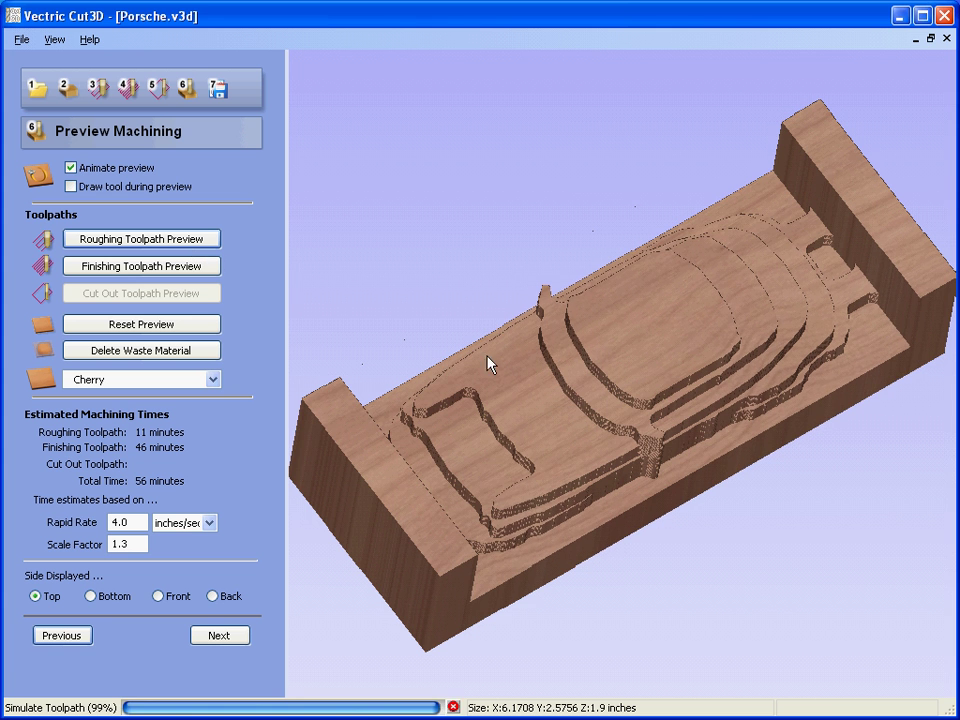
pyautogui.moveTo(595, 418)
pyautogui.mouseDown()
pyautogui.moveTo(560, 447)
pyautogui.moveTo(401, 506)
pyautogui.moveTo(401, 497)
pyautogui.moveTo(848, 302)
pyautogui.mouseUp()
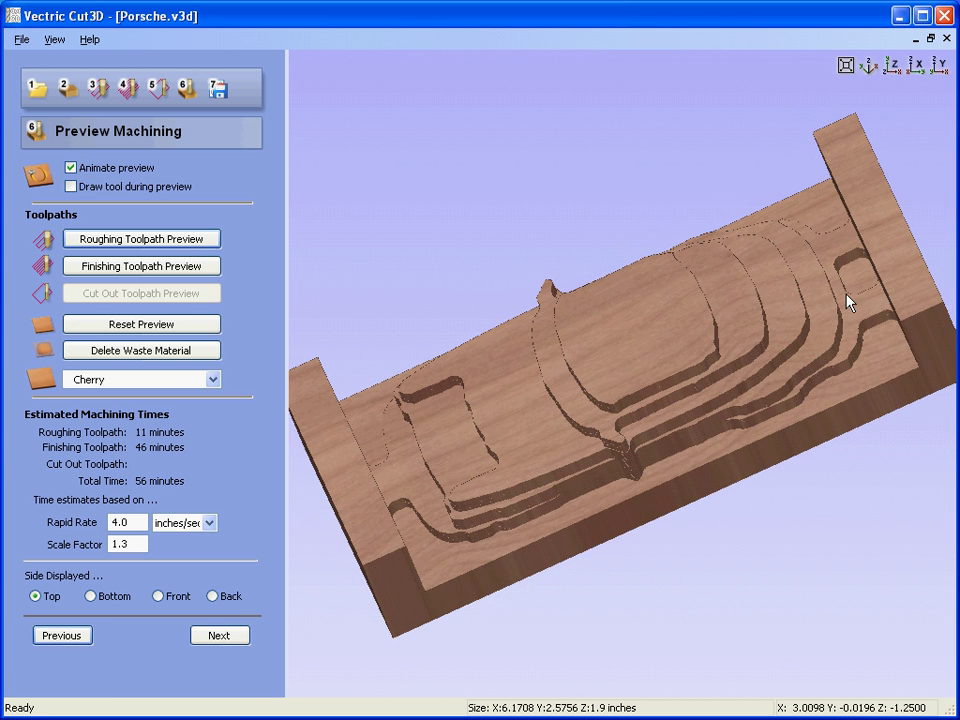
pyautogui.click(194, 268)
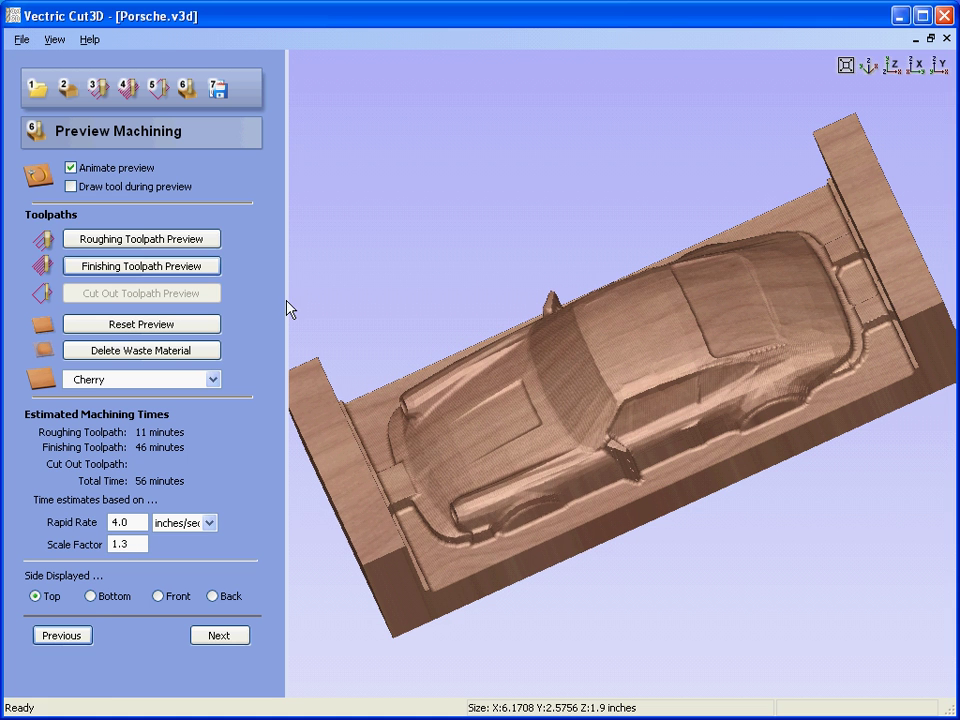
# Simulate the roughing and finishing toolpaths on the bottom side of the cherry block.
pyautogui.click(92, 597)
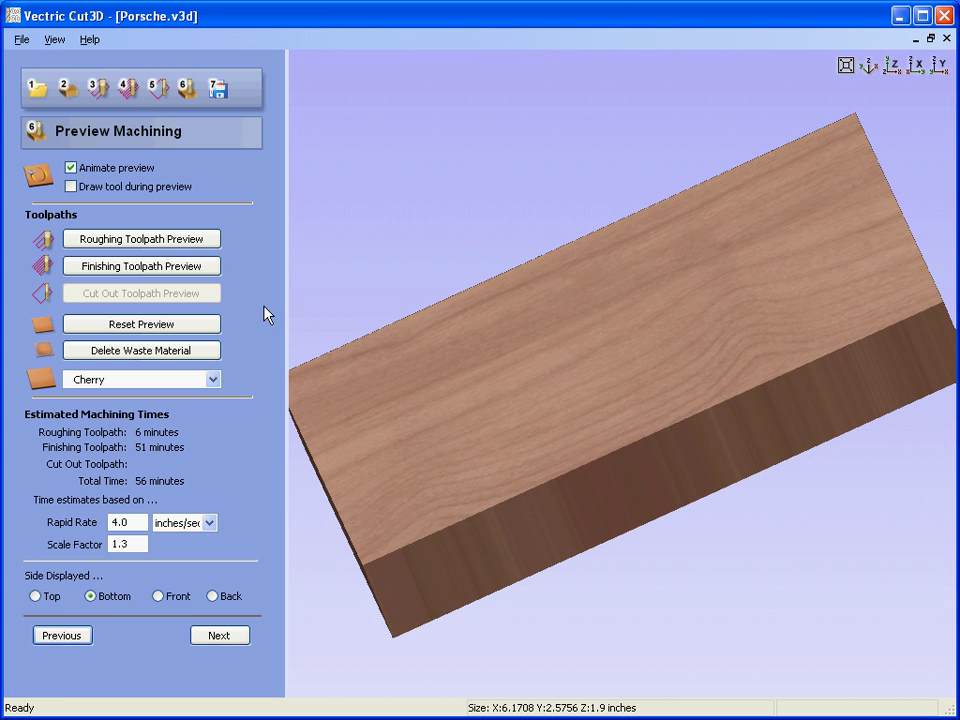
pyautogui.click(198, 244)
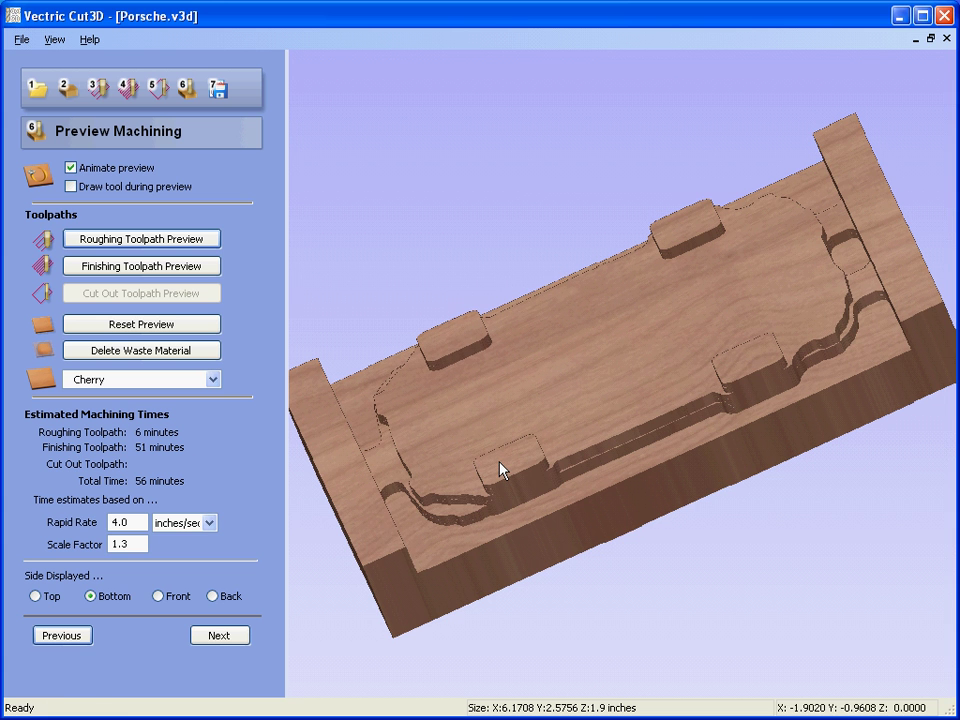
pyautogui.click(204, 267)
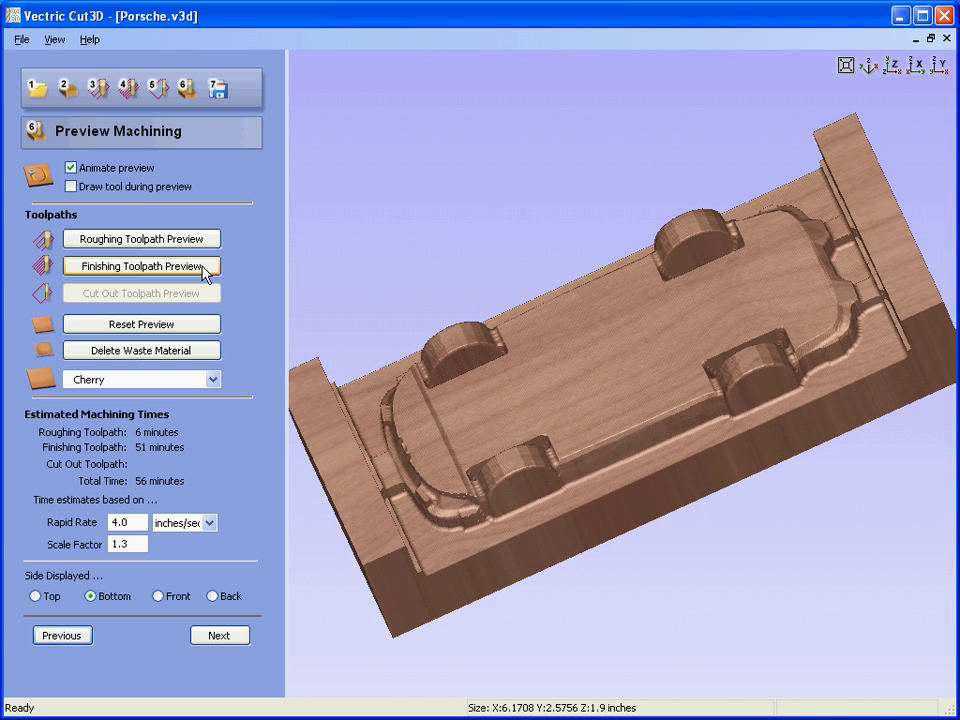
pyautogui.moveTo(640, 460); pyautogui.dragTo(716, 426)
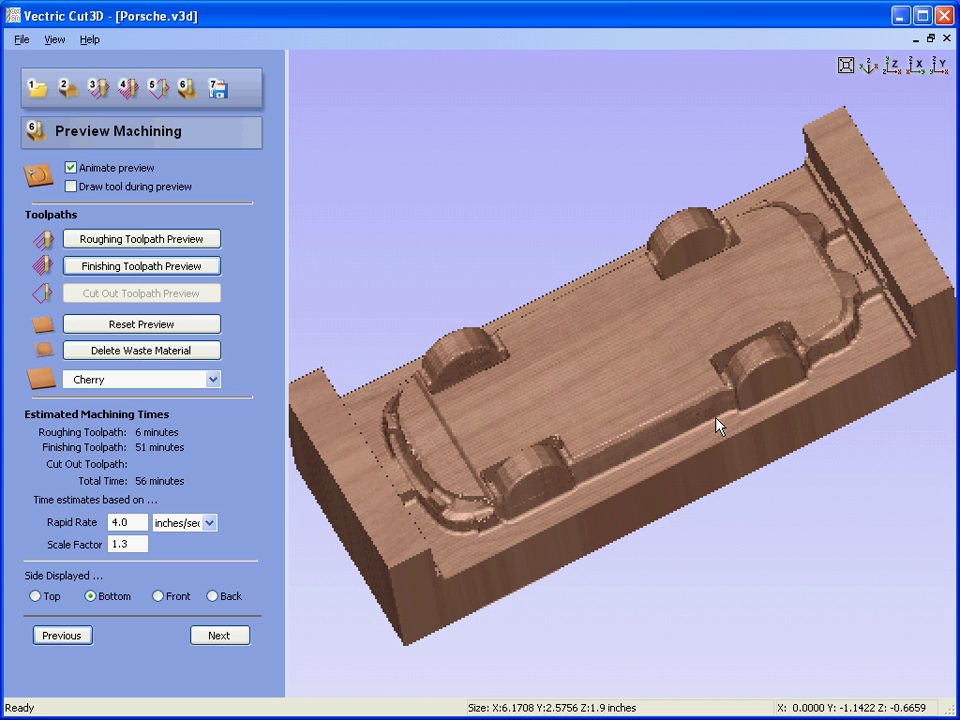
# Simulate the roughing and finishing toolpaths on the front side of the block and inspect the machined car profile.
pyautogui.click(35, 596)
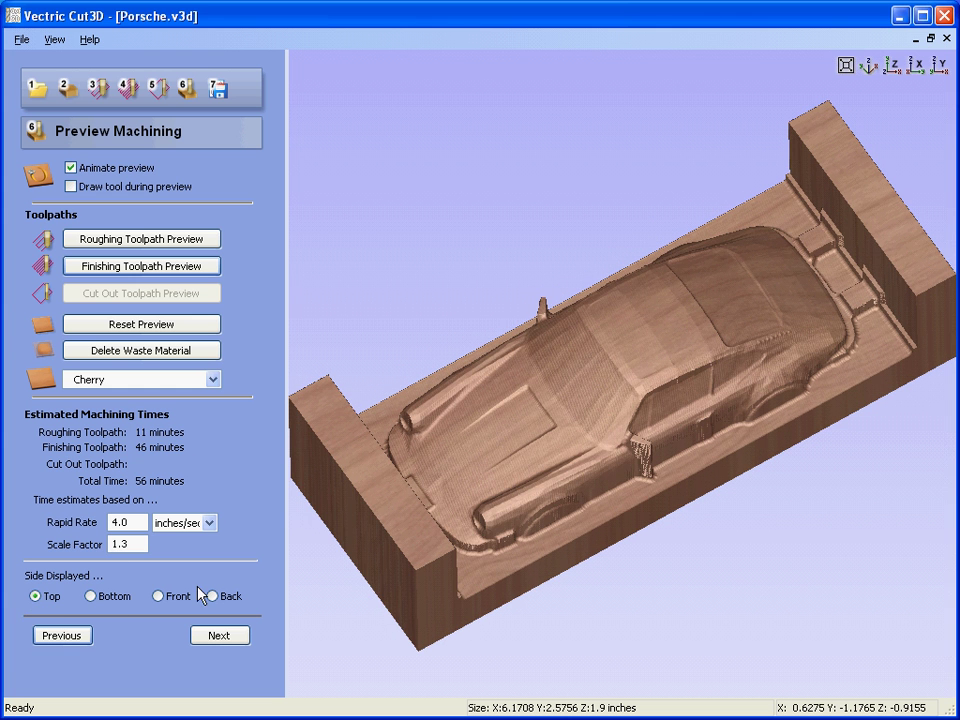
pyautogui.click(158, 596)
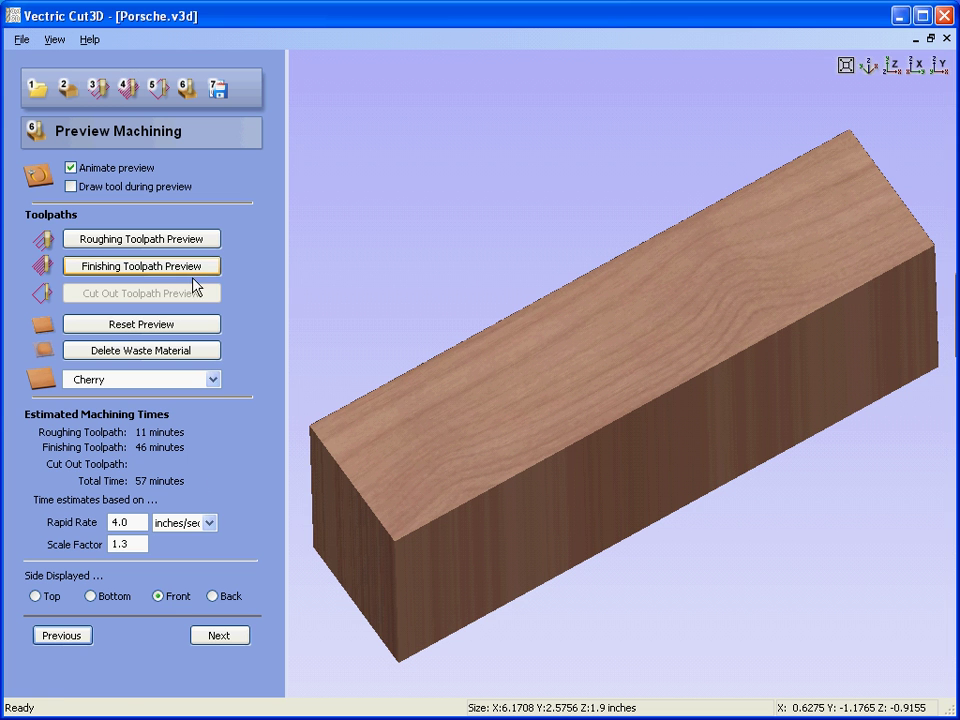
pyautogui.click(194, 242)
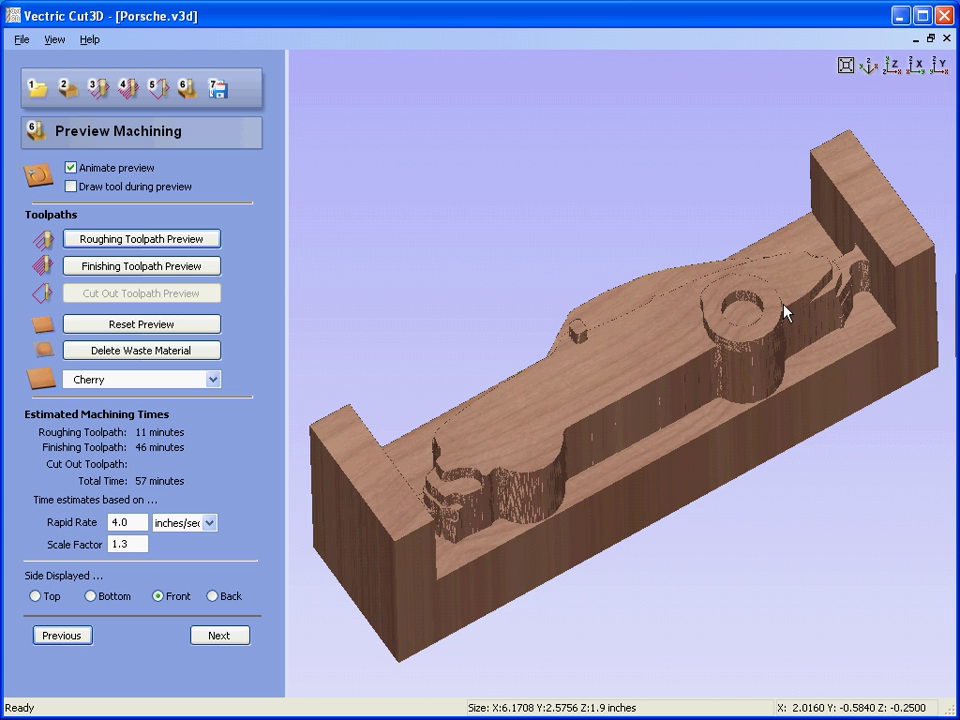
pyautogui.moveTo(785, 313); pyautogui.dragTo(690, 444)
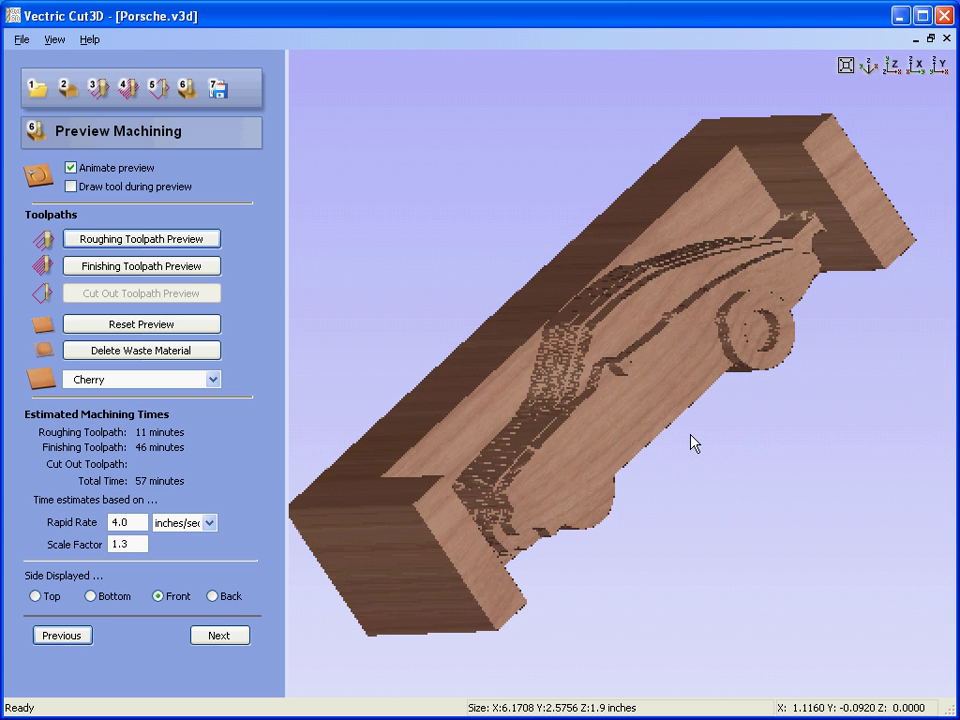
pyautogui.click(196, 268)
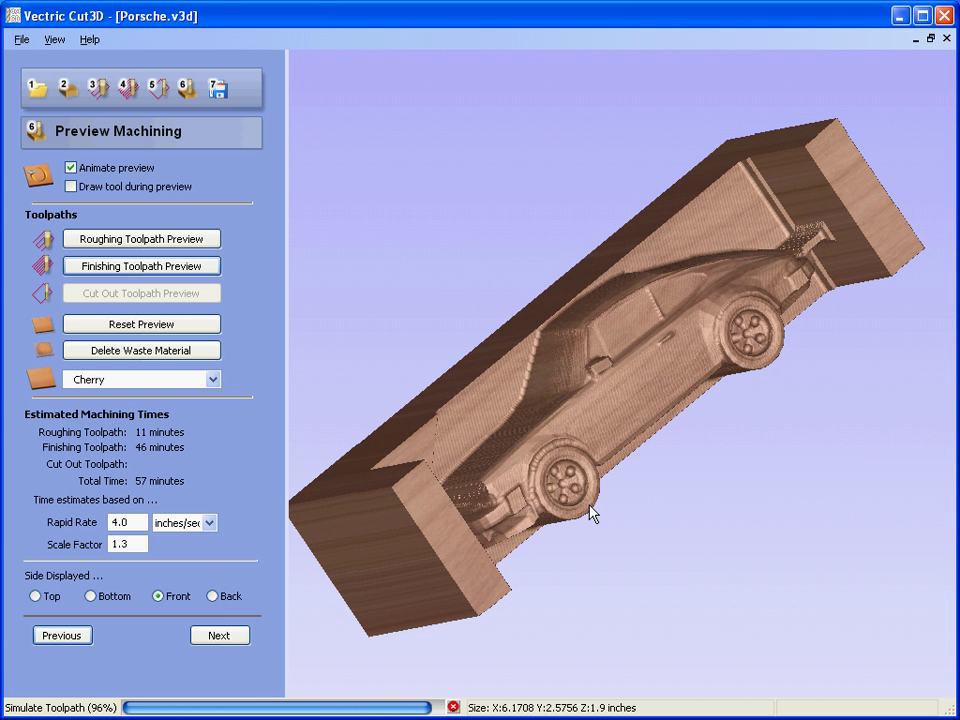
pyautogui.moveTo(688, 461); pyautogui.dragTo(590, 451)
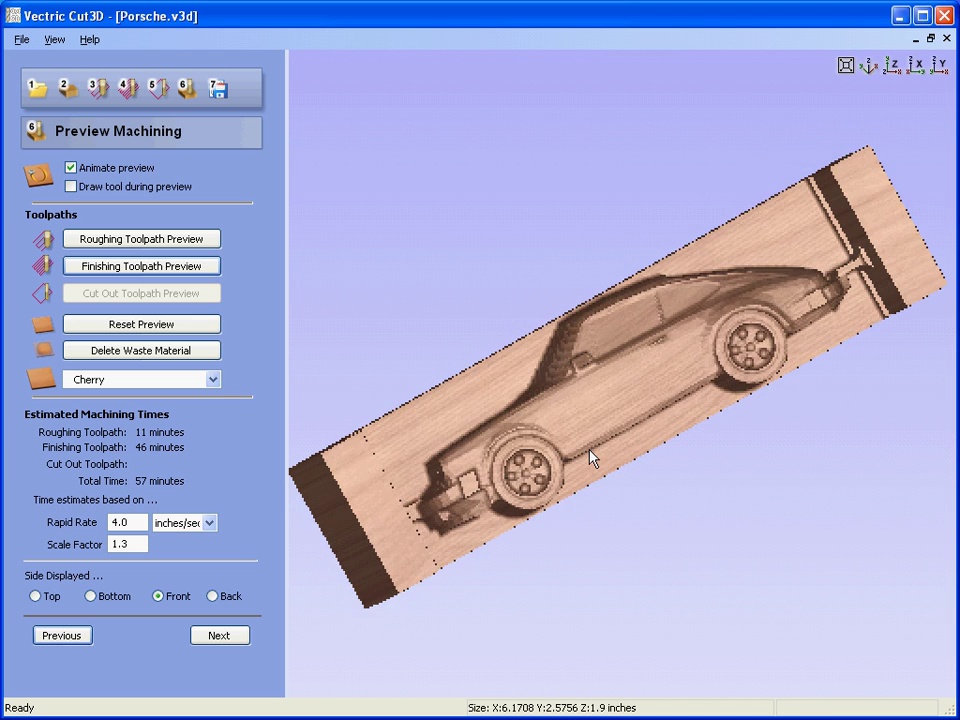
pyautogui.moveTo(643, 424); pyautogui.dragTo(660, 377)
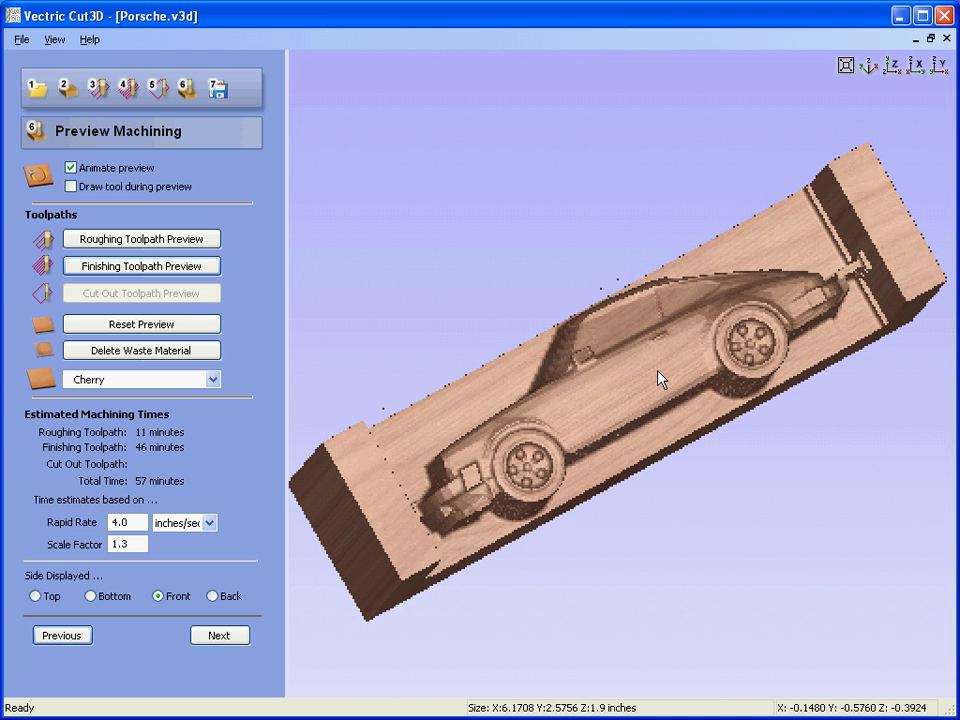
# Continue to the toolpath saving stage and display the top side's toolpaths.
pyautogui.click(227, 634)
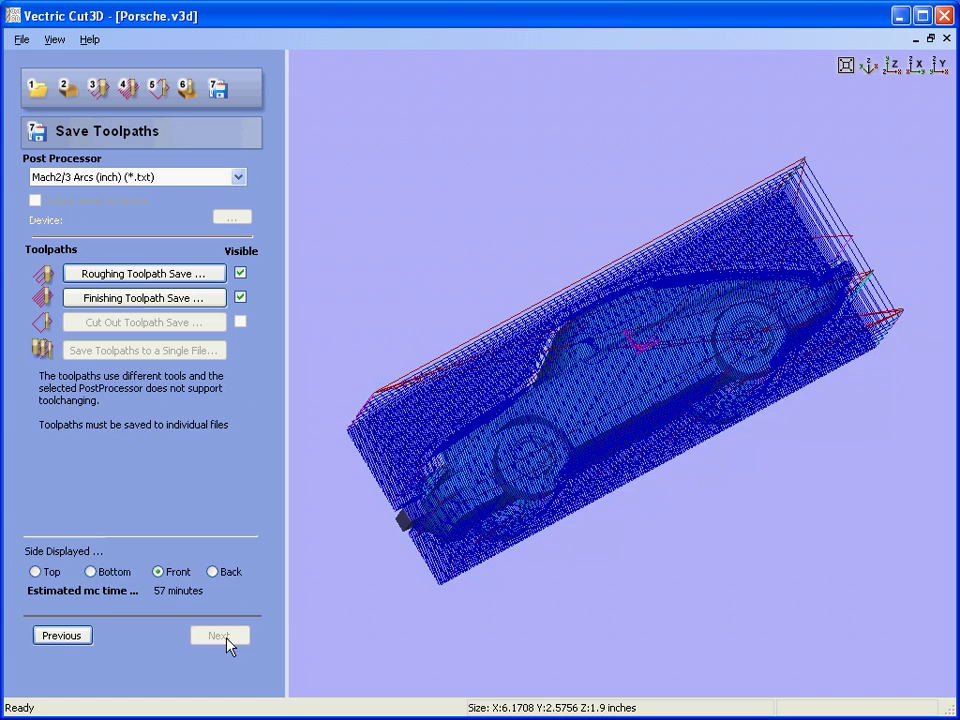
pyautogui.moveTo(697, 376); pyautogui.dragTo(600, 339)
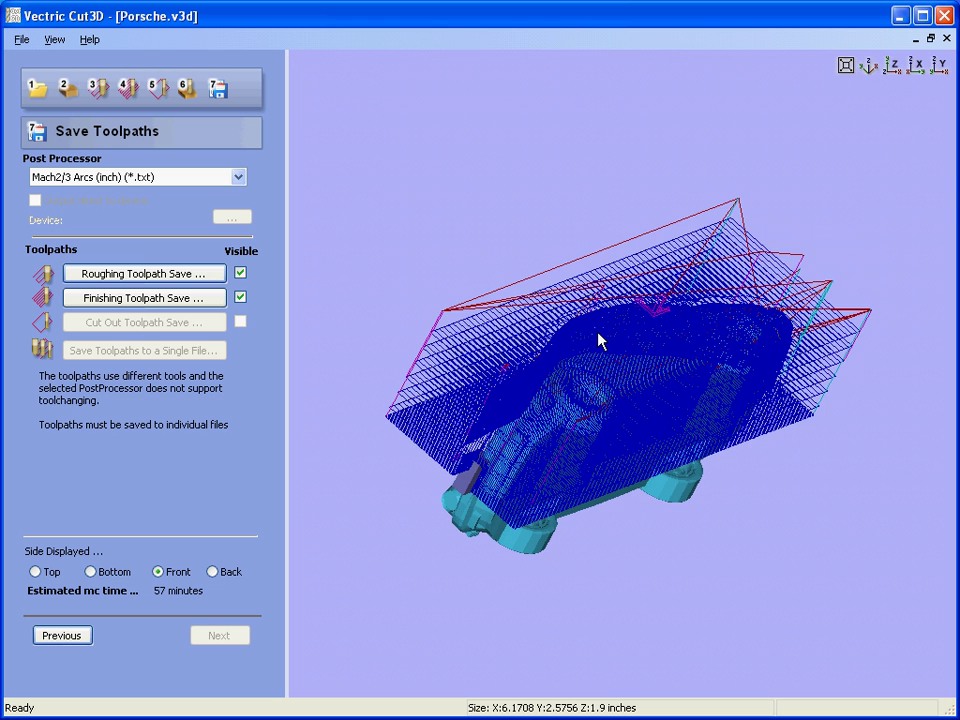
pyautogui.click(36, 572)
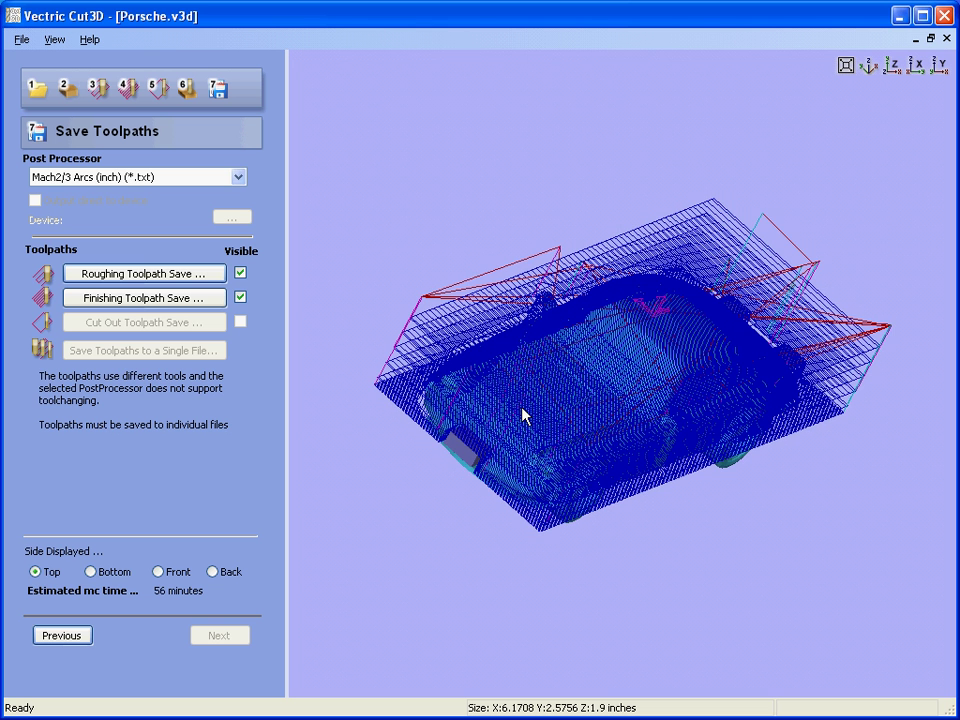
pyautogui.moveTo(522, 416); pyautogui.dragTo(617, 197)
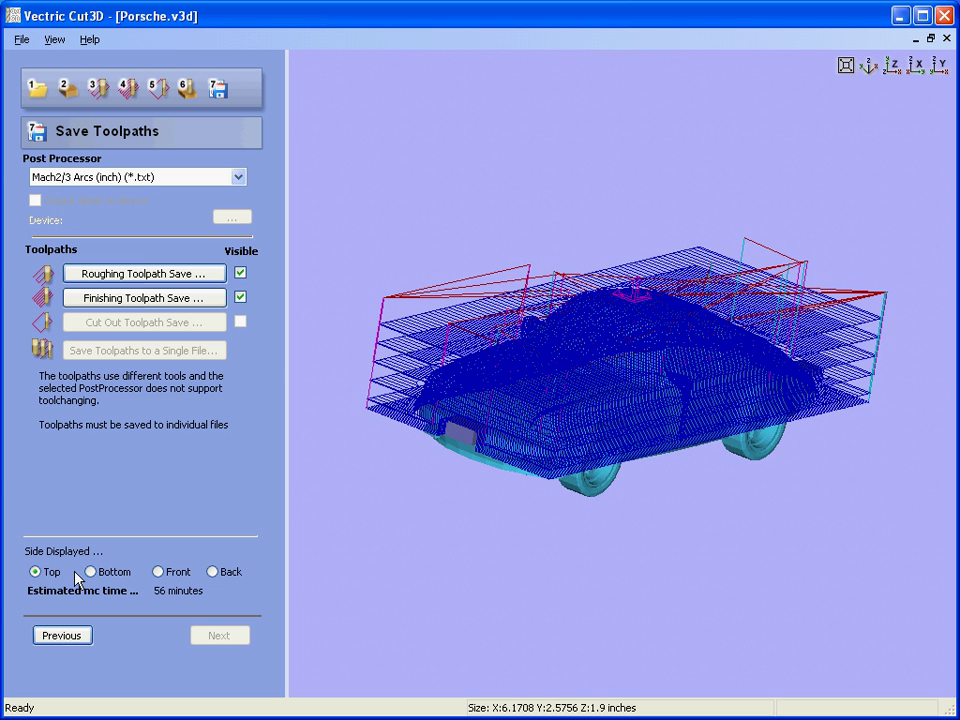
# Check the proposed file names for the roughing toolpaths of the top, bottom and front sides, cancelling each save.
pyautogui.click(109, 276)
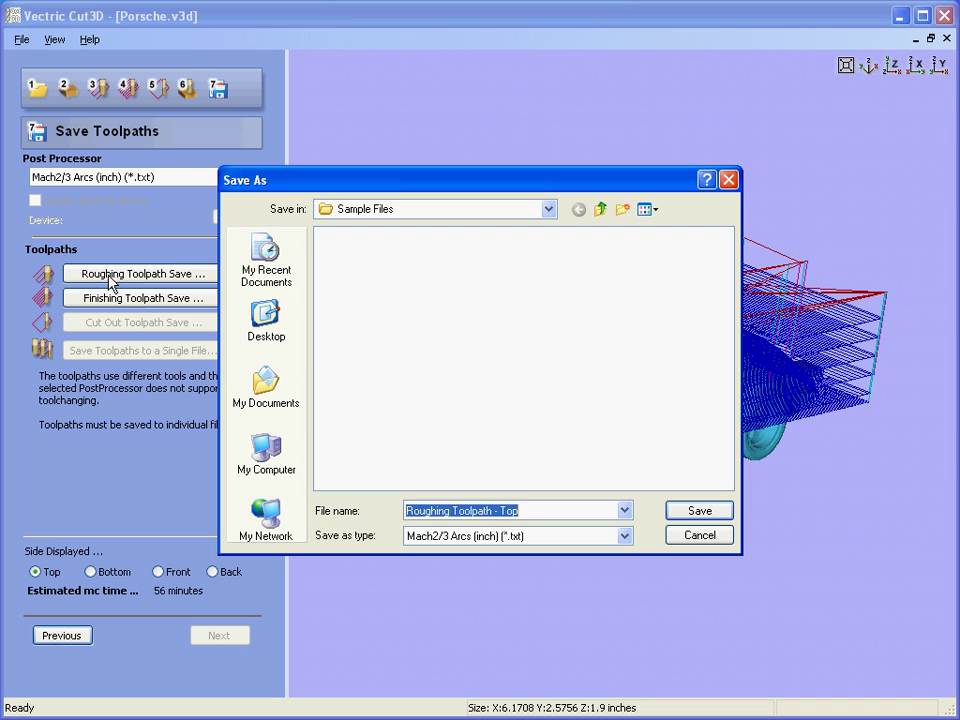
pyautogui.click(546, 506)
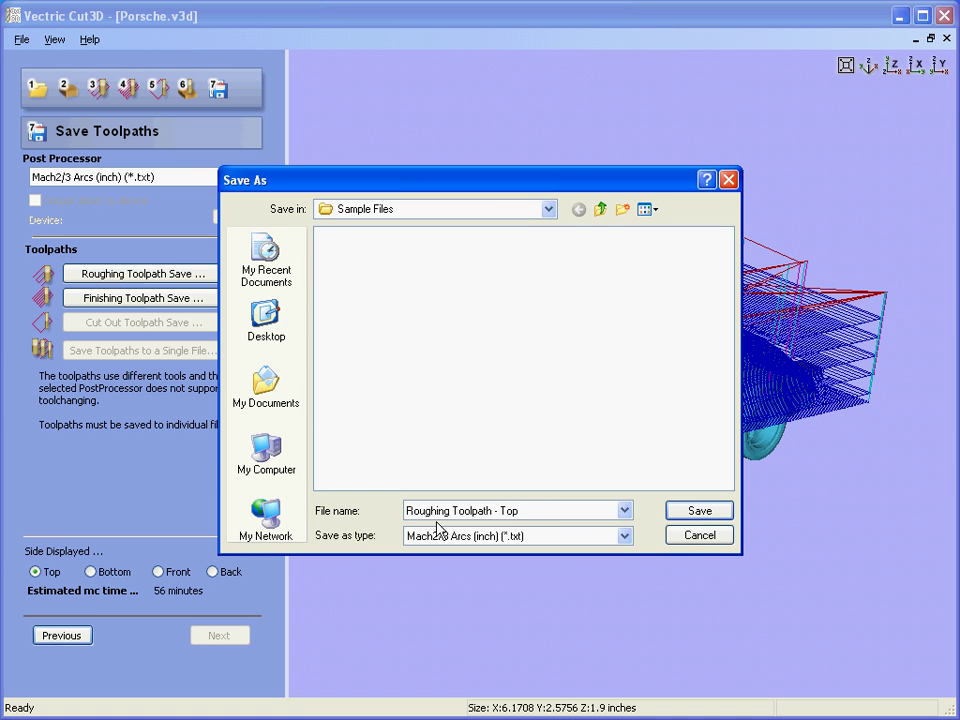
pyautogui.doubleClick(501, 510)
pyautogui.click(716, 538)
pyautogui.click(90, 571)
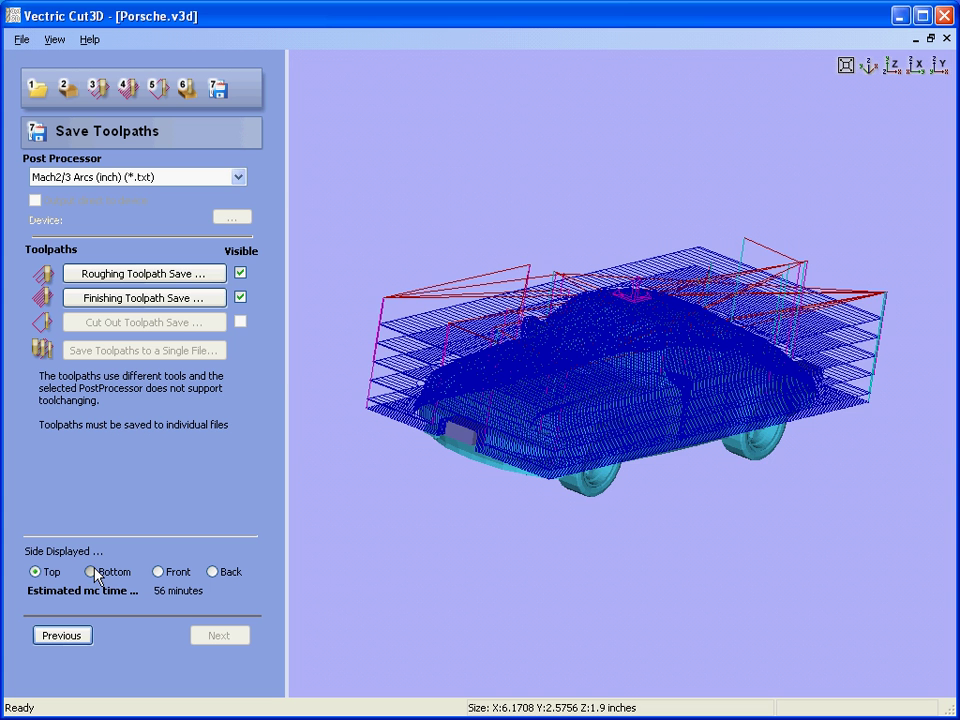
pyautogui.click(192, 280)
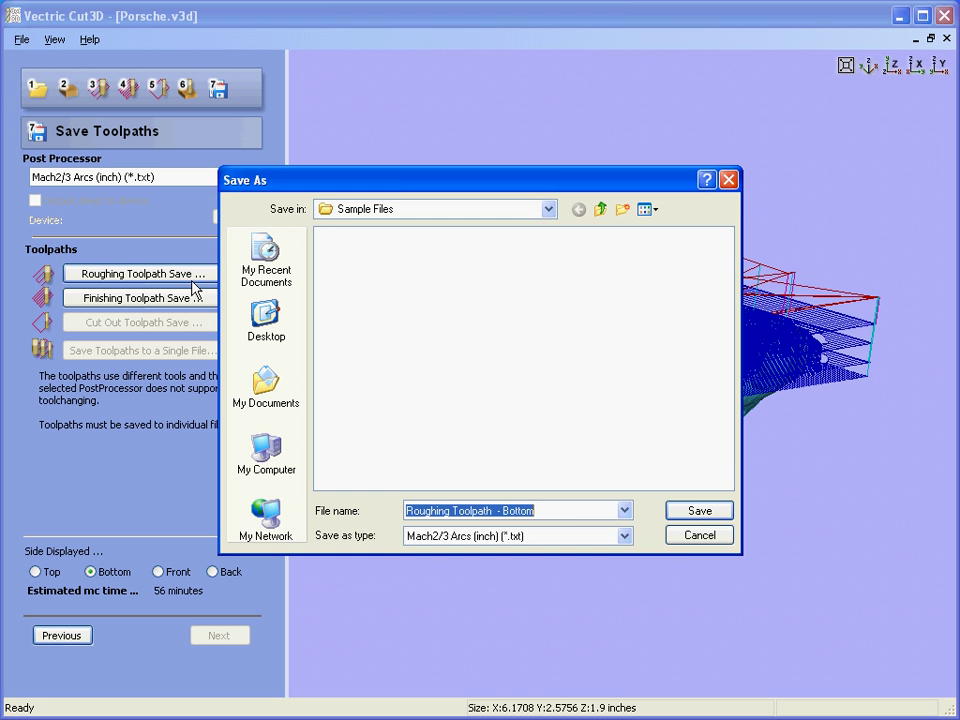
pyautogui.press('End')
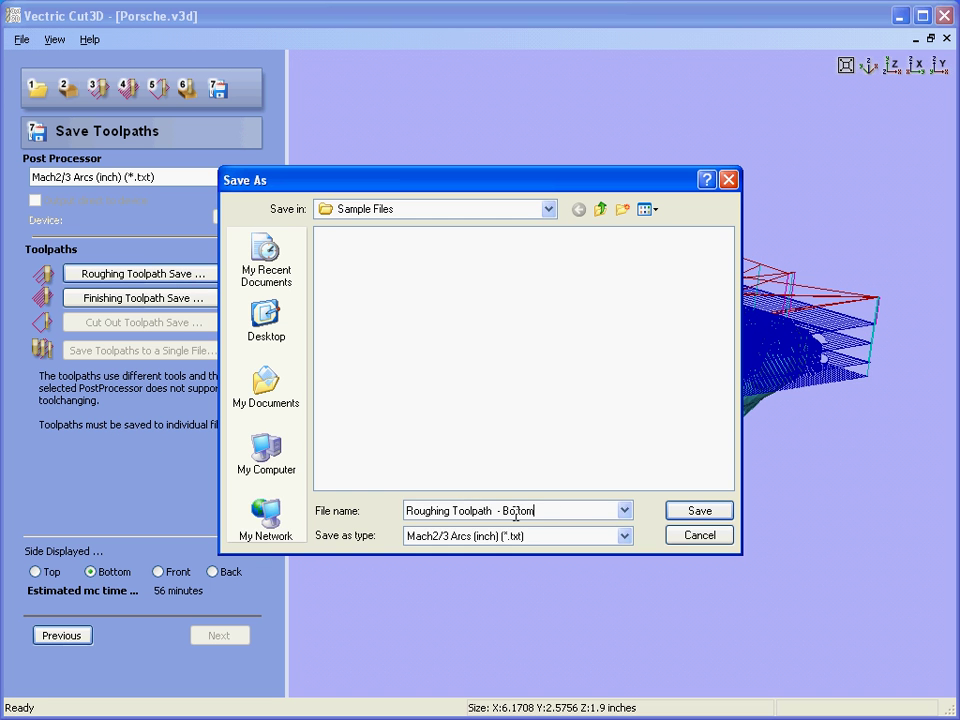
pyautogui.click(710, 536)
pyautogui.click(160, 572)
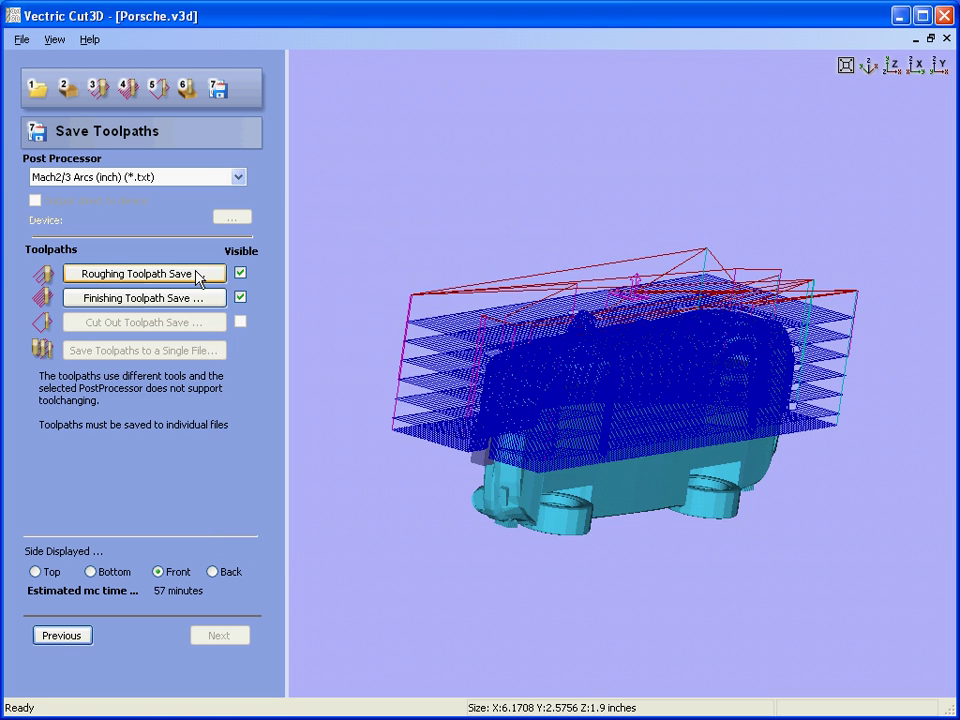
pyautogui.click(197, 274)
pyautogui.click(543, 510)
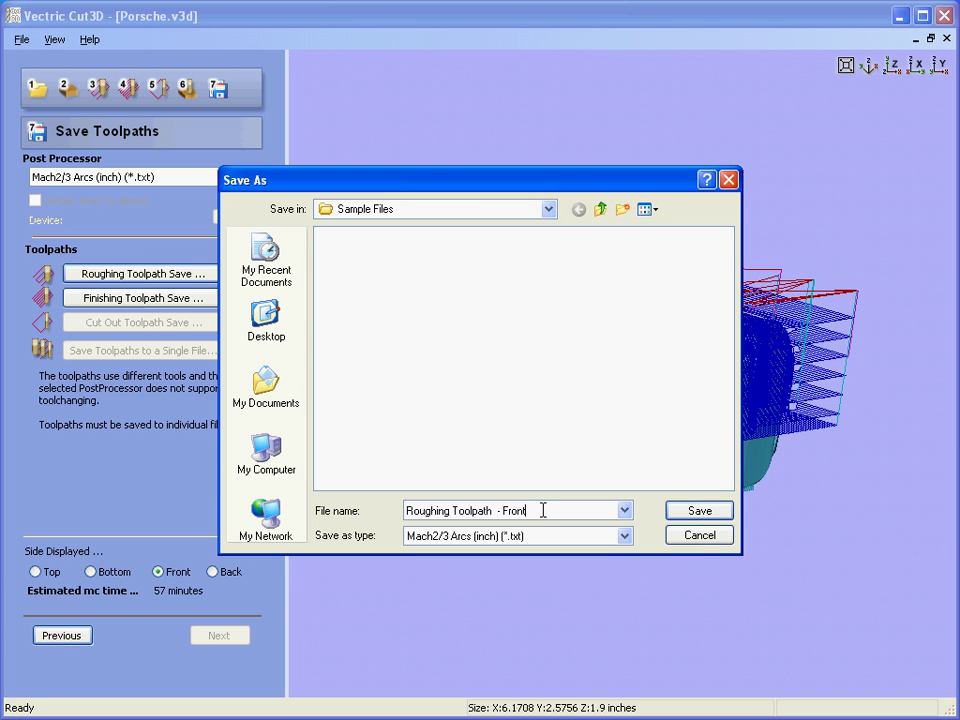
pyautogui.click(698, 536)
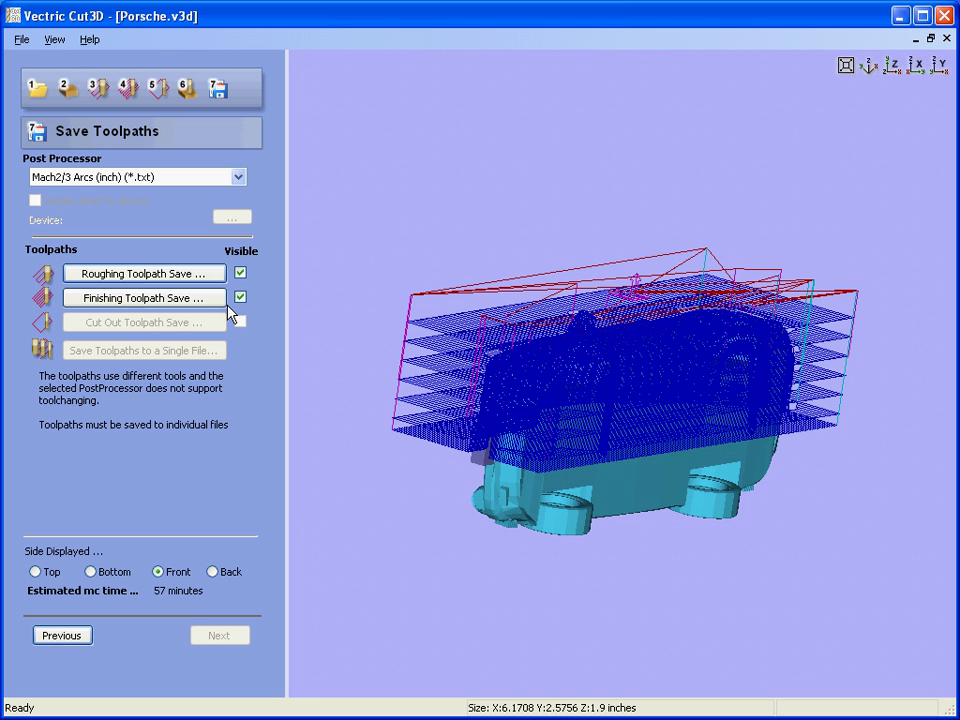
# Examine the front side's toolpaths from another angle, then return to the top side's toolpaths.
pyautogui.moveTo(733, 339); pyautogui.dragTo(520, 498)
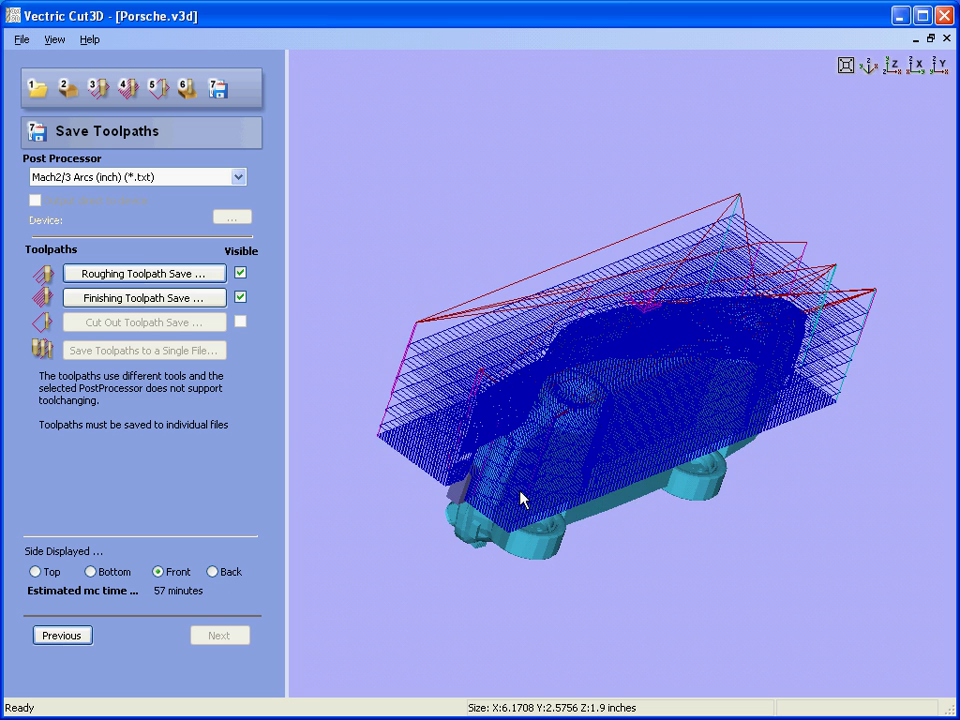
pyautogui.click(36, 572)
pyautogui.moveTo(714, 261); pyautogui.dragTo(660, 293)
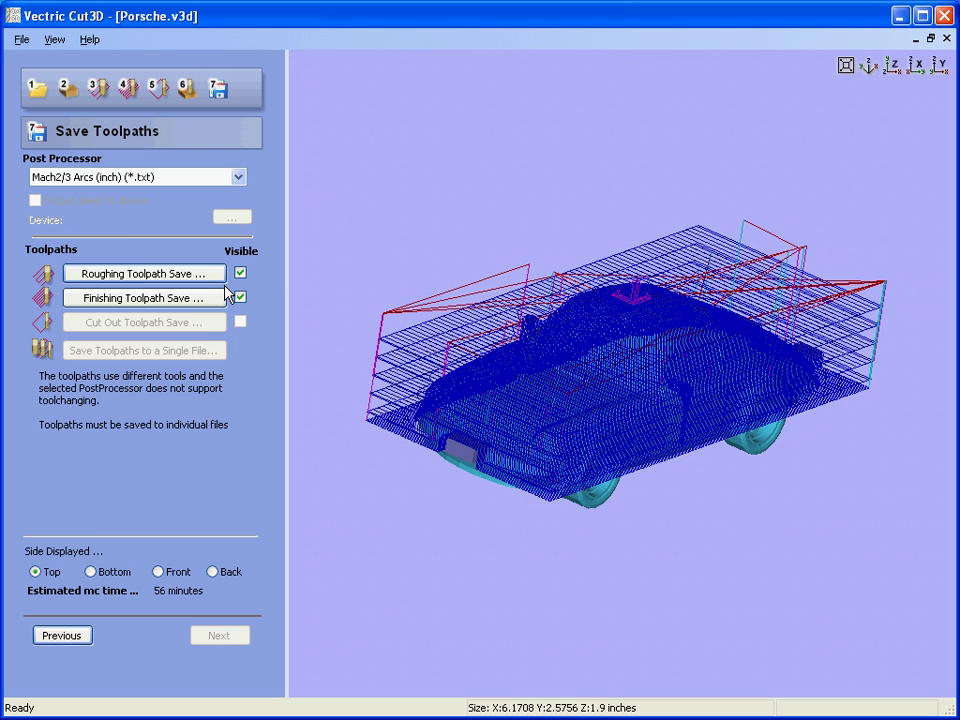
# Review the model orientation and size stage and the material size and margins stage, viewing the car and its tabs from several angles.
pyautogui.click(40, 90)
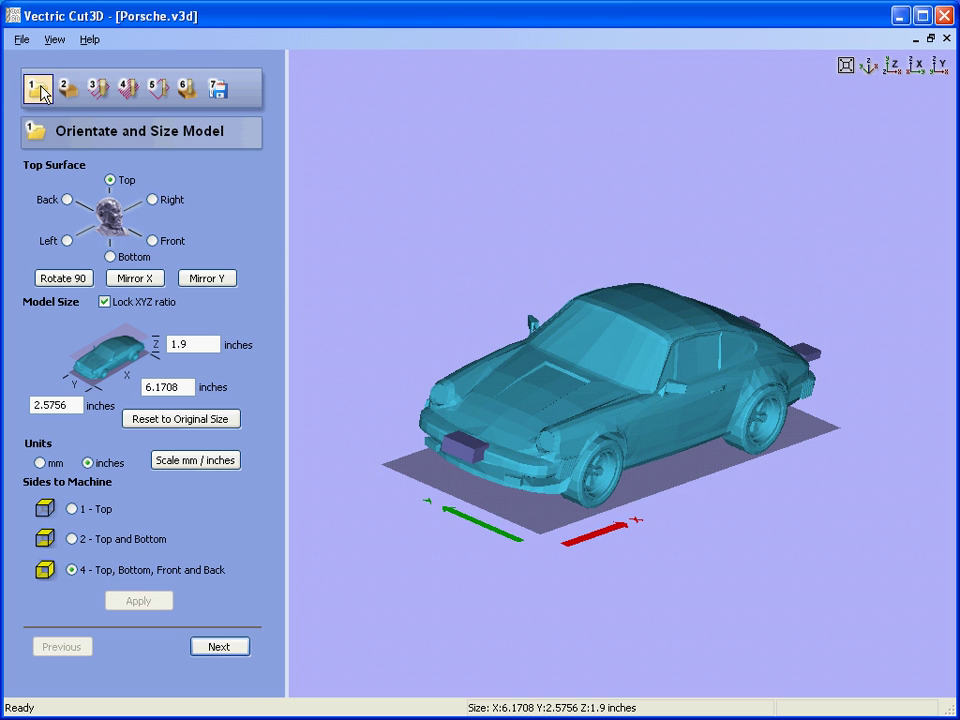
pyautogui.moveTo(620, 340); pyautogui.dragTo(770, 405)
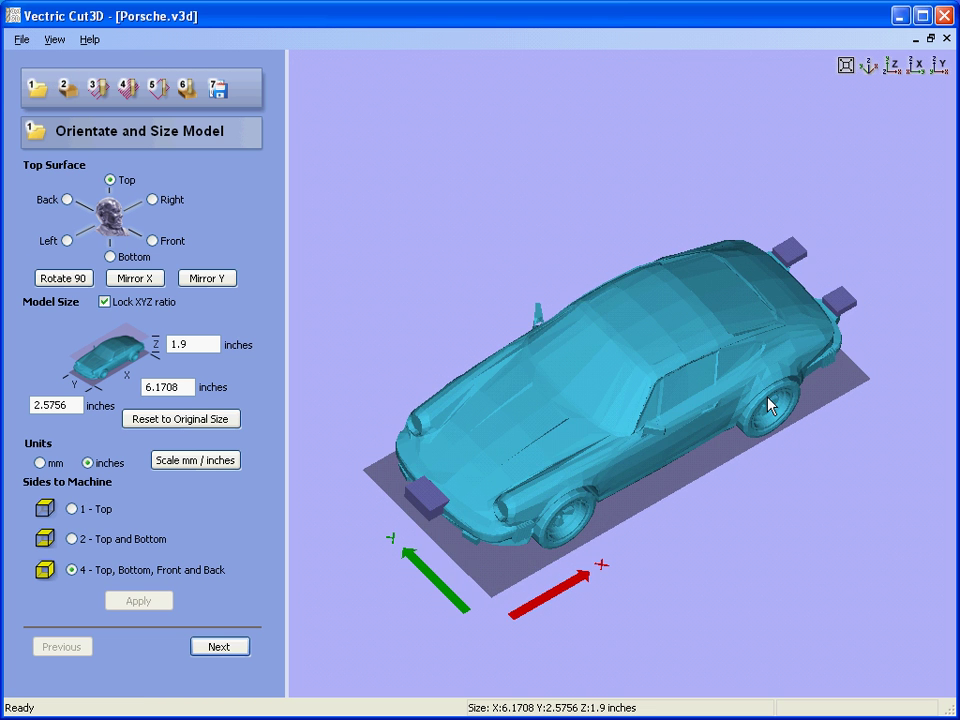
pyautogui.click(73, 90)
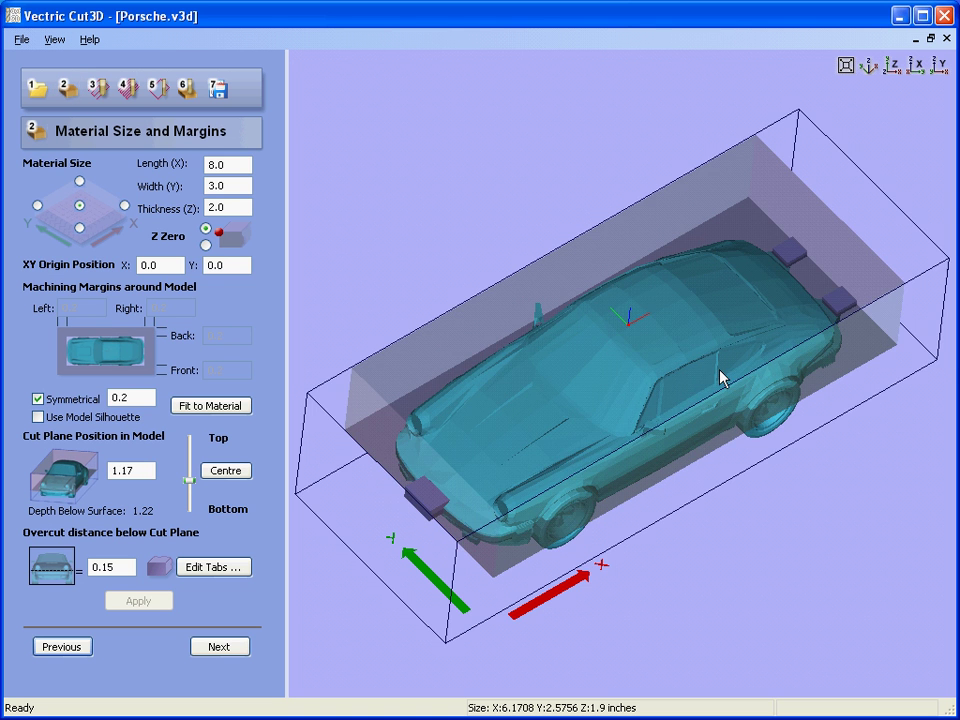
pyautogui.moveTo(720, 377); pyautogui.dragTo(869, 195)
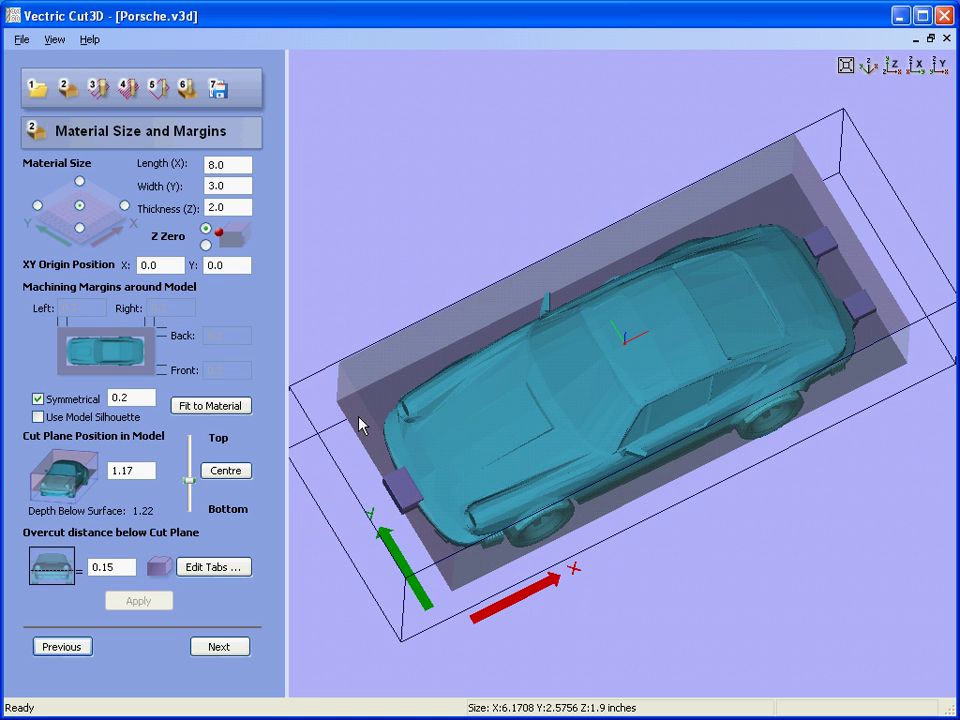
pyautogui.moveTo(360, 422); pyautogui.dragTo(575, 273)
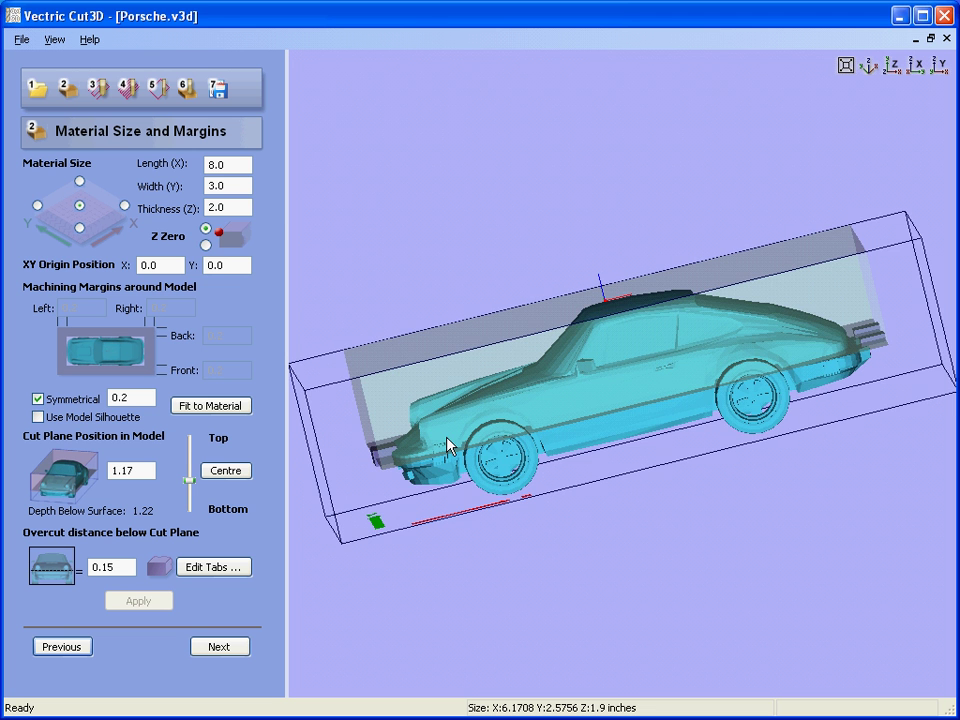
pyautogui.moveTo(447, 446); pyautogui.dragTo(600, 425)
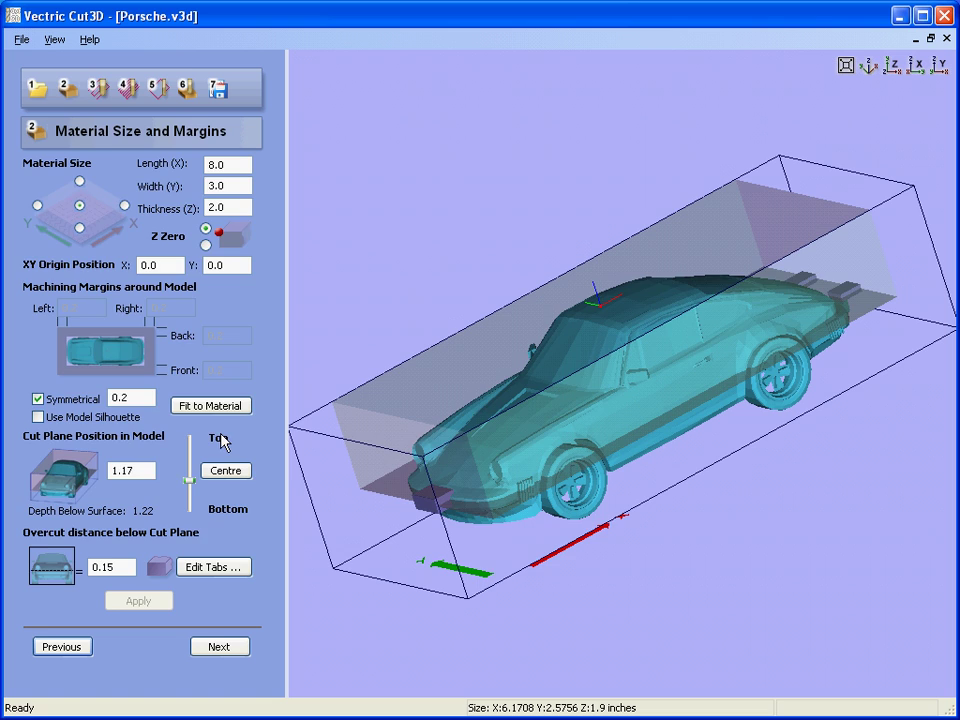
# Review the roughing, finishing, machining preview and toolpath saving stages for the top side.
pyautogui.click(97, 90)
pyautogui.moveTo(700, 300); pyautogui.dragTo(780, 370)
pyautogui.click(130, 92)
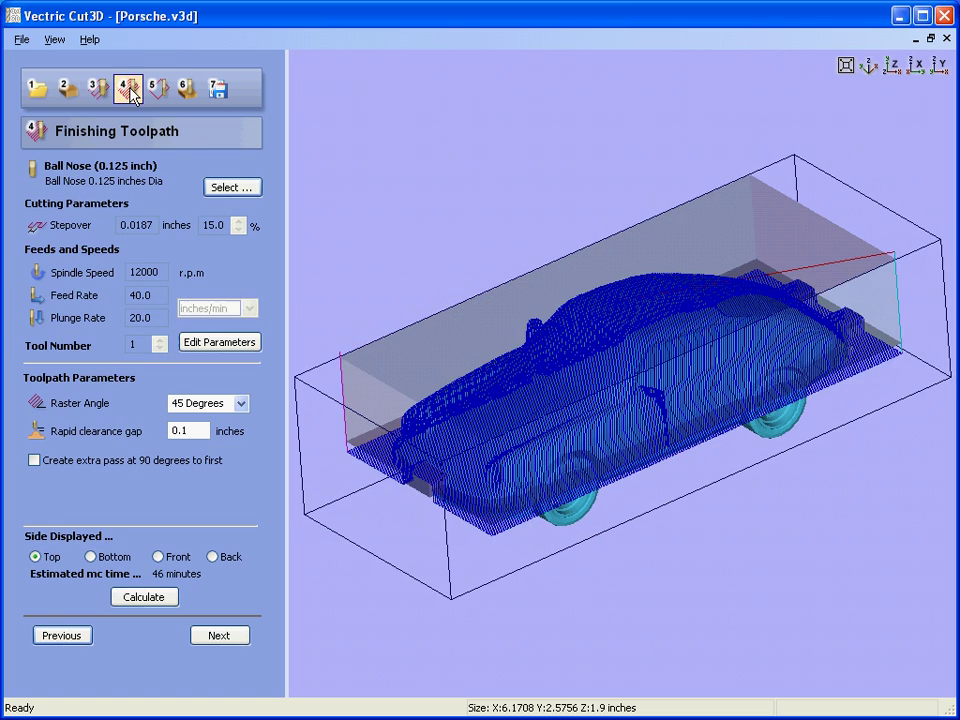
pyautogui.moveTo(585, 236); pyautogui.dragTo(733, 393)
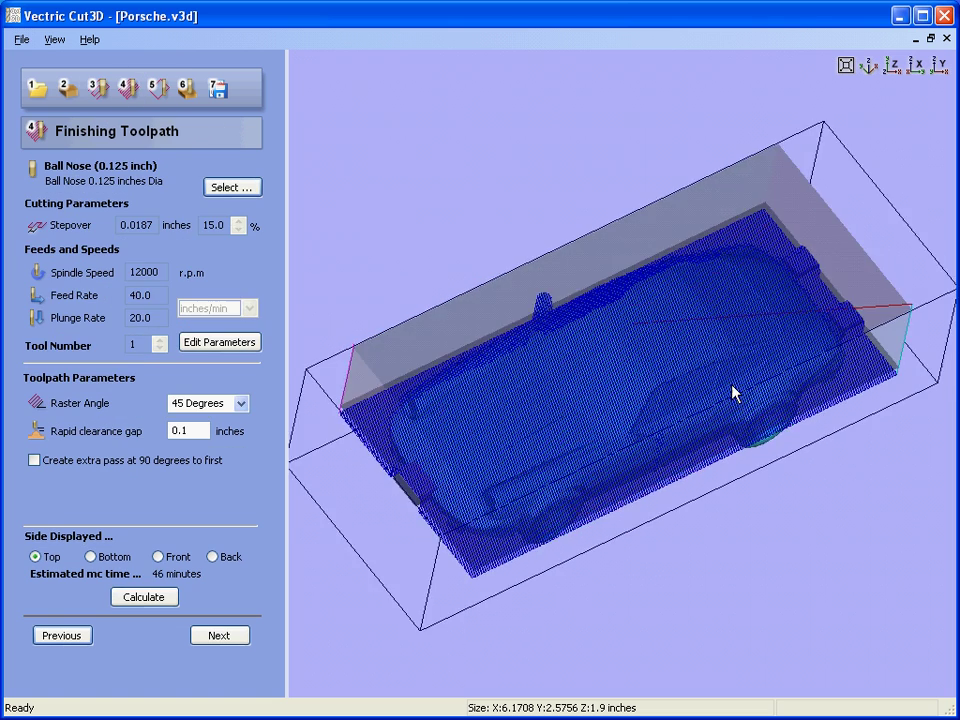
pyautogui.click(188, 91)
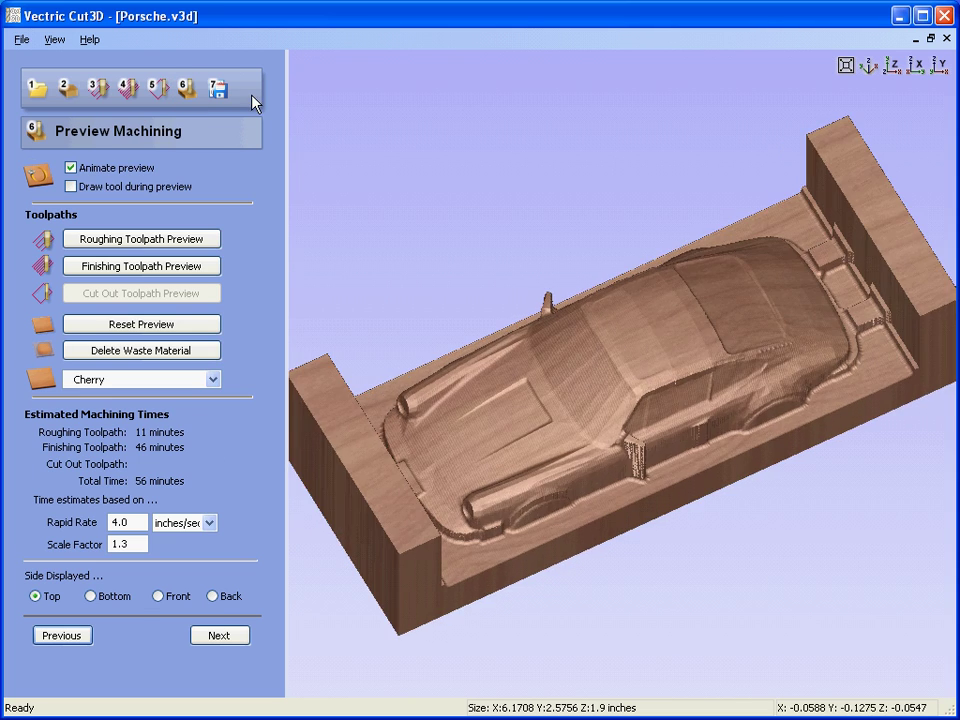
pyautogui.click(218, 89)
pyautogui.moveTo(631, 380); pyautogui.dragTo(680, 280)
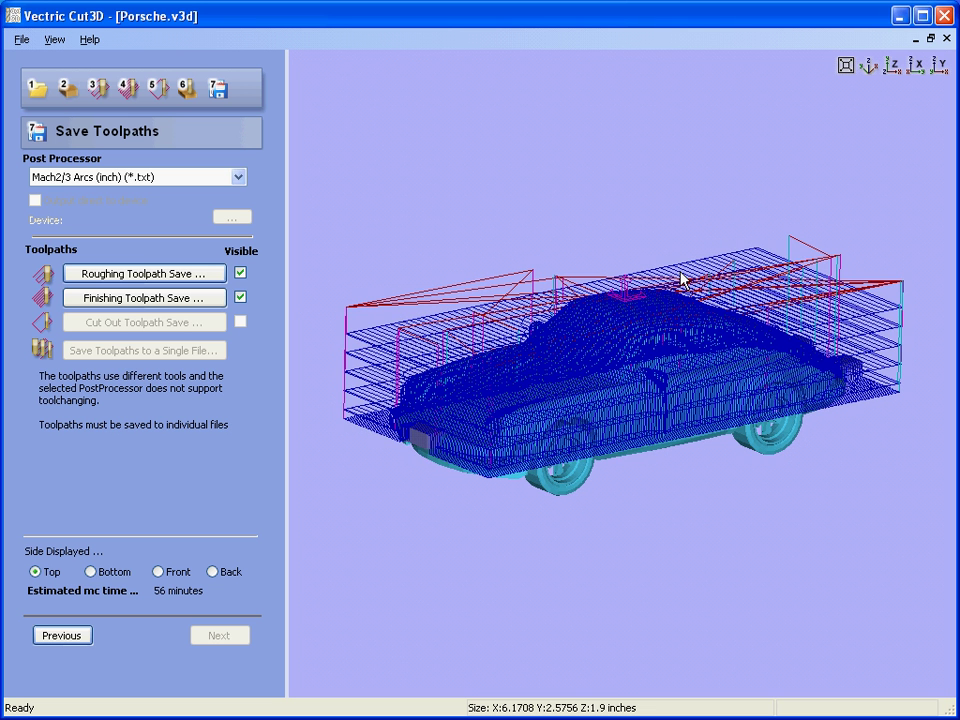